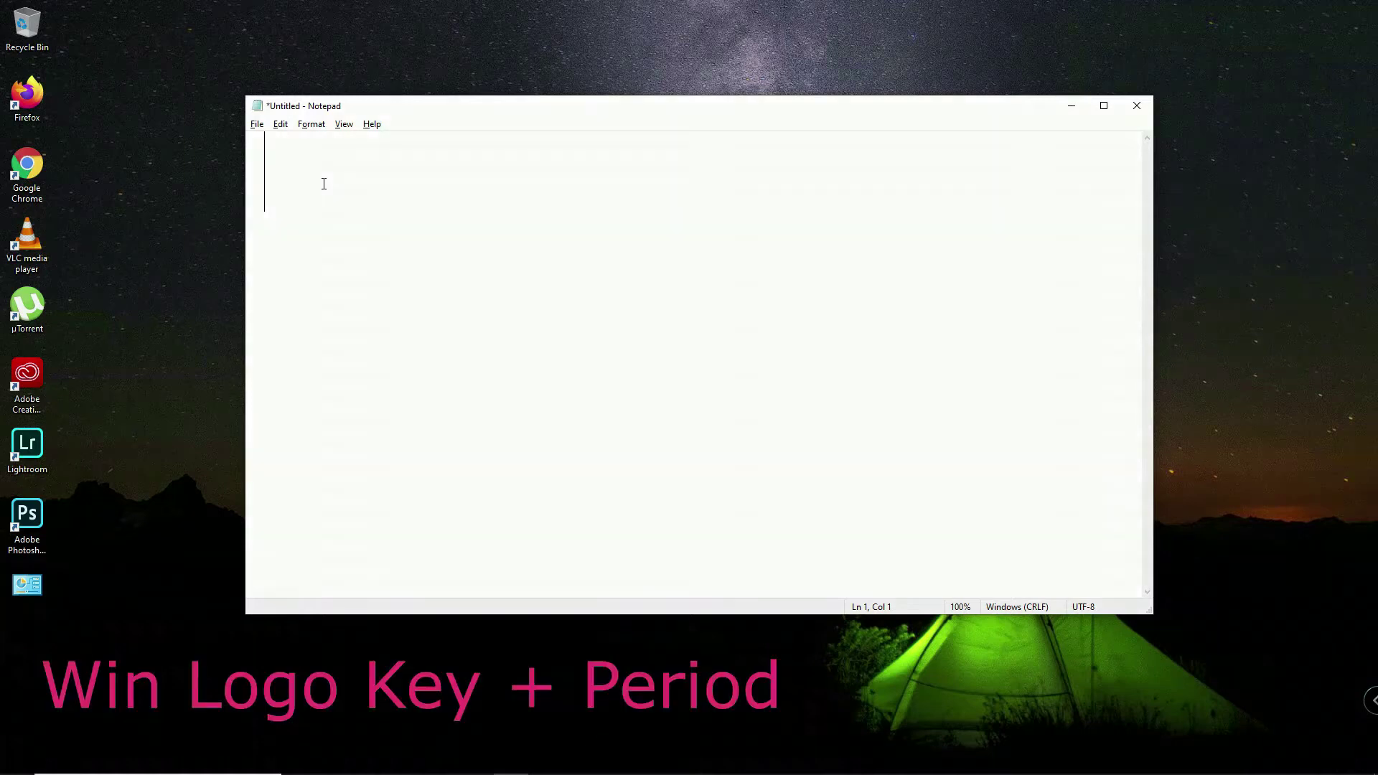
# Open the emoji picker in the Notepad note and insert a beaming-face emoji followed by the kaomoji ಠ_ಠ and (┬┬﹏┬┬)
pyautogui.press('super+period')
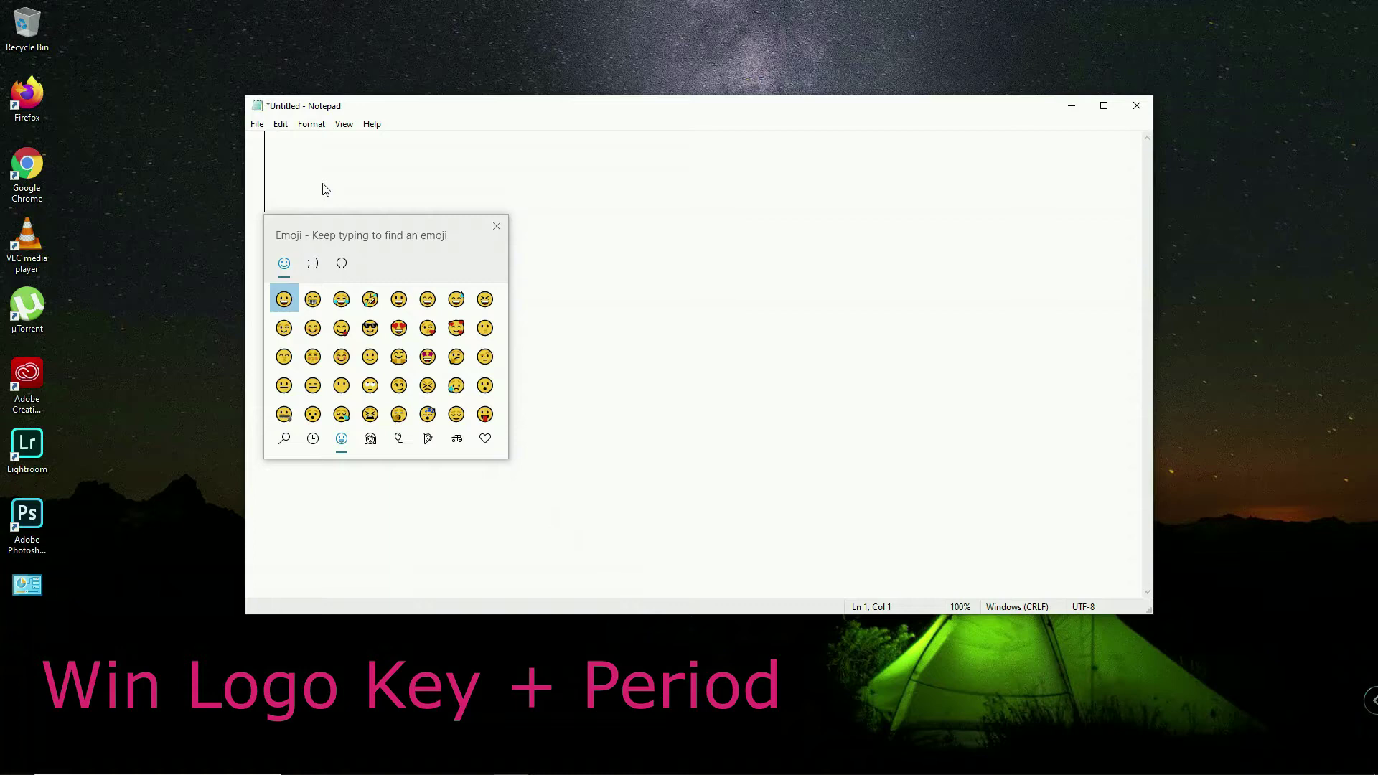
pyautogui.click(309, 287)
pyautogui.click(312, 264)
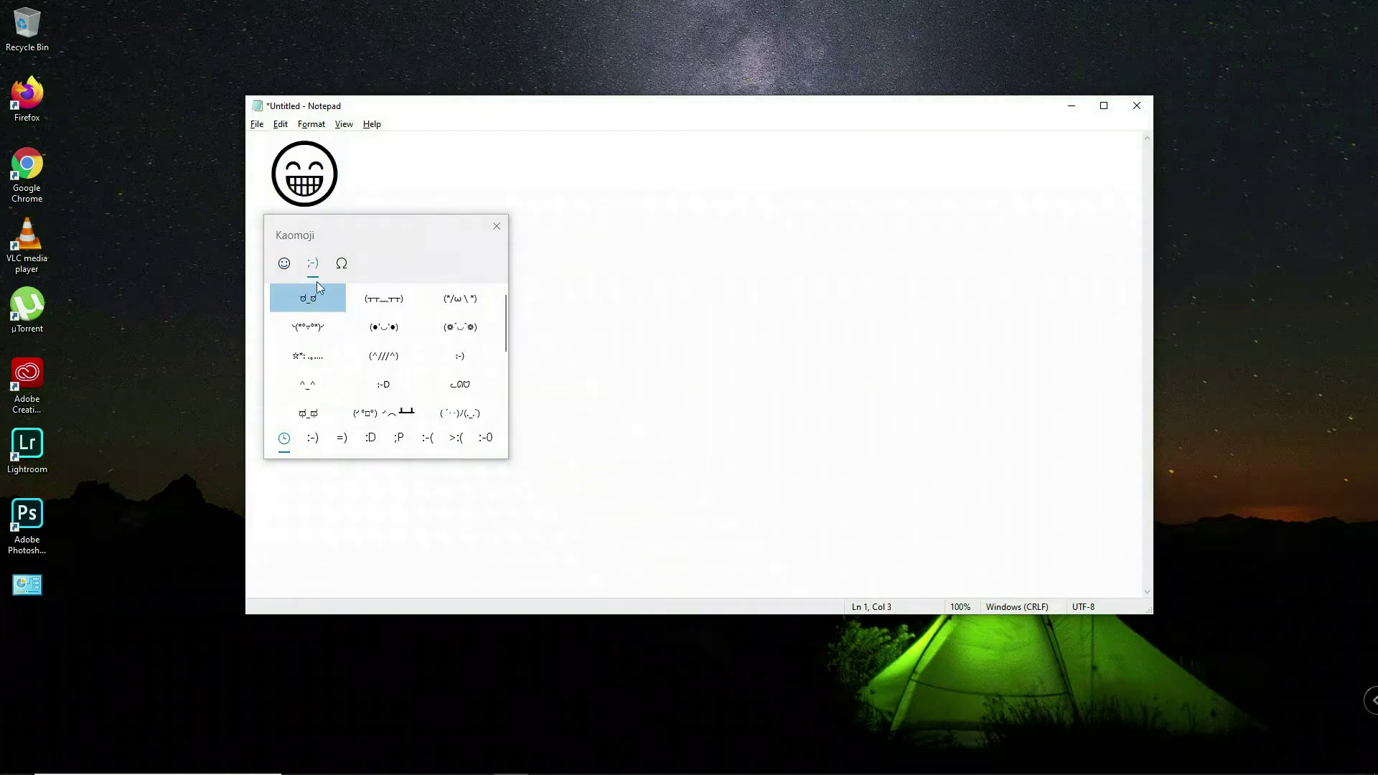
pyautogui.click(323, 298)
pyautogui.click(376, 300)
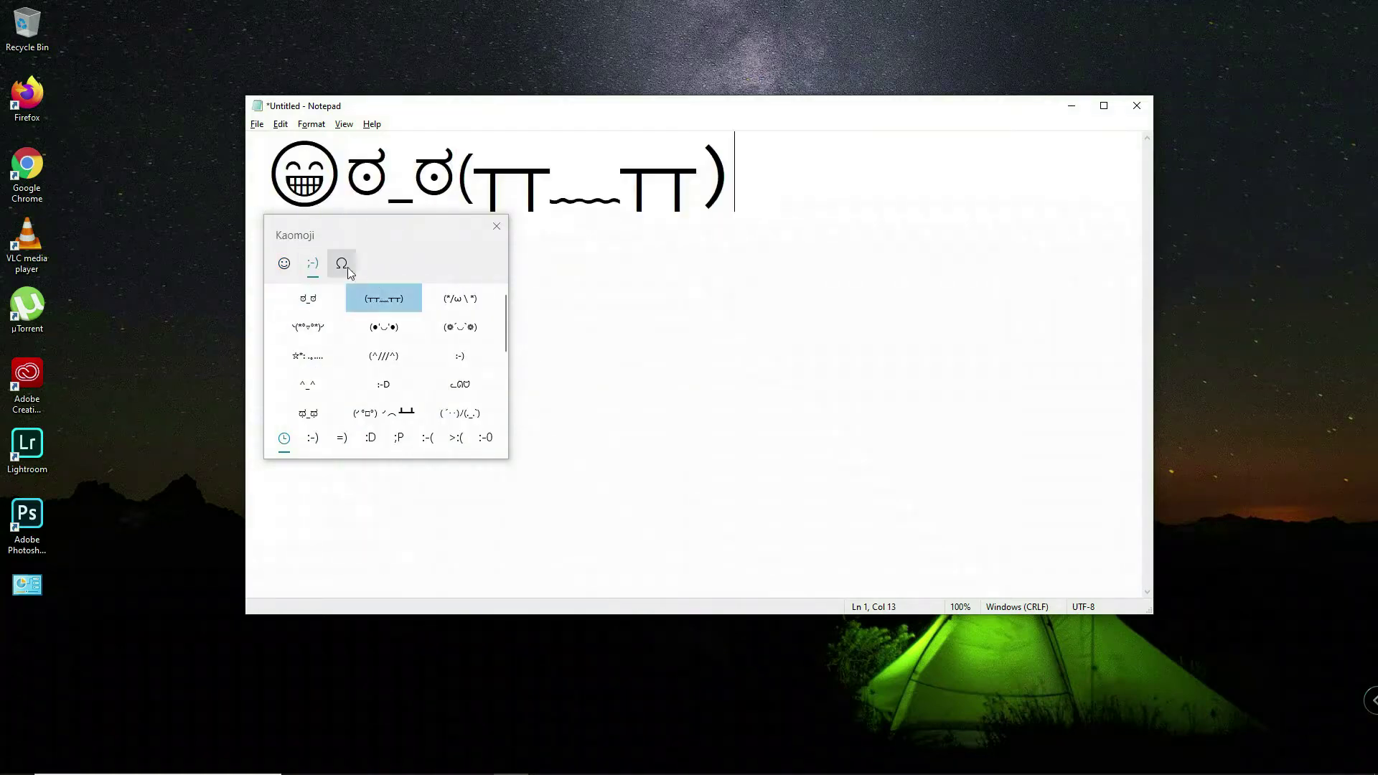
# Insert three special characters from the emoji picker's symbol set after the kaomoji
pyautogui.click(341, 264)
pyautogui.click(342, 328)
pyautogui.click(399, 357)
pyautogui.click(428, 357)
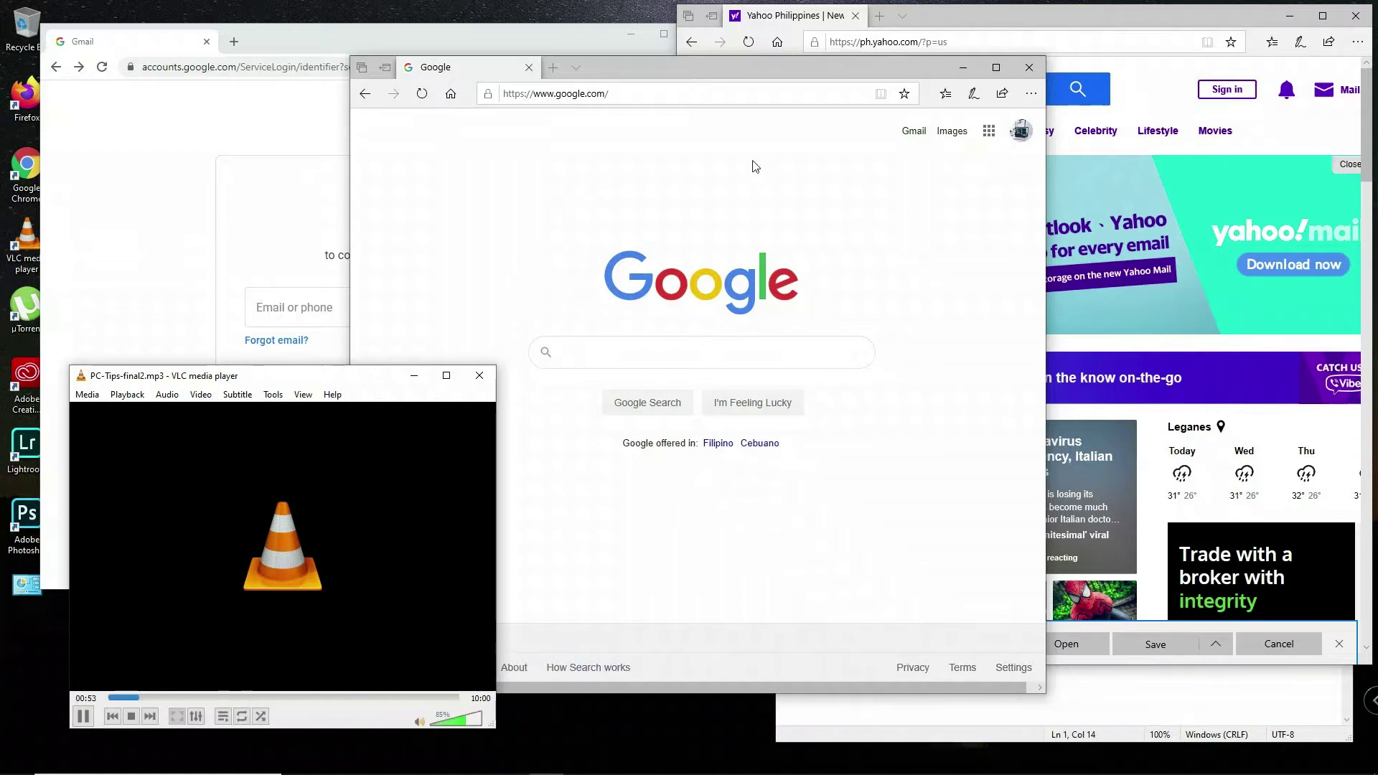
# Shake the browser window showing Google to minimize all the other open windows
pyautogui.moveTo(778, 65); pyautogui.dragTo(807, 87)
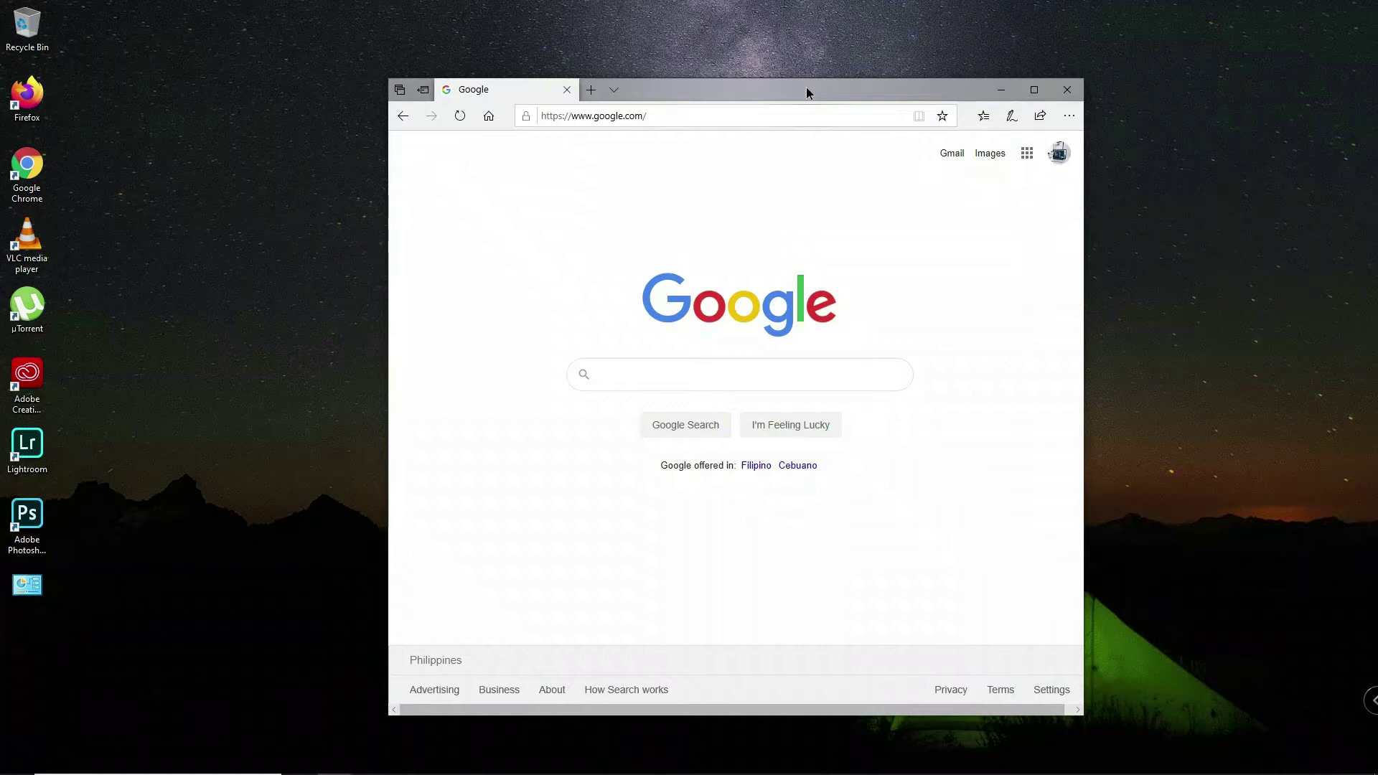
pyautogui.moveTo(806, 88)
pyautogui.mouseDown()
pyautogui.moveTo(731, 78)
pyautogui.moveTo(792, 84)
pyautogui.mouseUp()
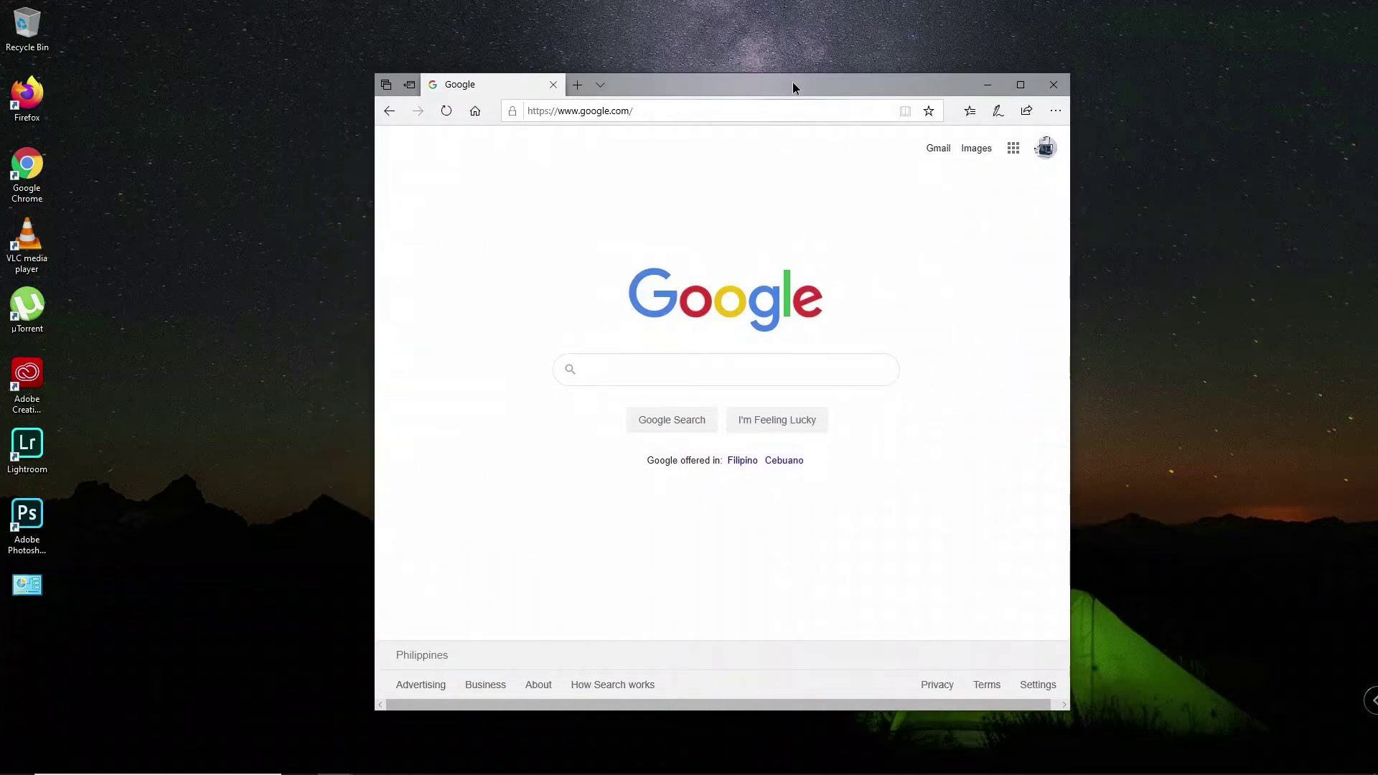
pyautogui.moveTo(792, 83); pyautogui.dragTo(755, 75)
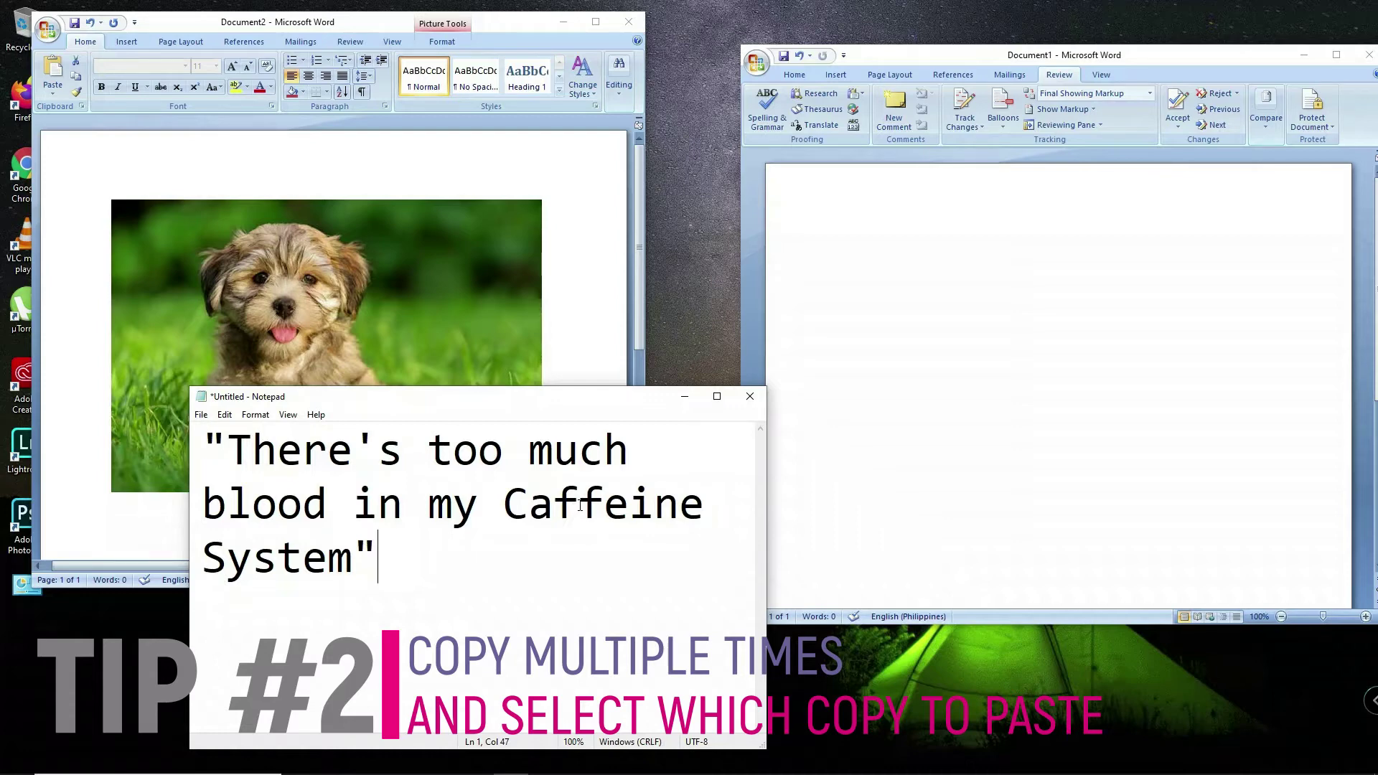
# Copy the whole quote in the Notepad note and the puppy picture in Document2
pyautogui.moveTo(456, 571); pyautogui.dragTo(204, 445)
pyautogui.rightClick(307, 473)
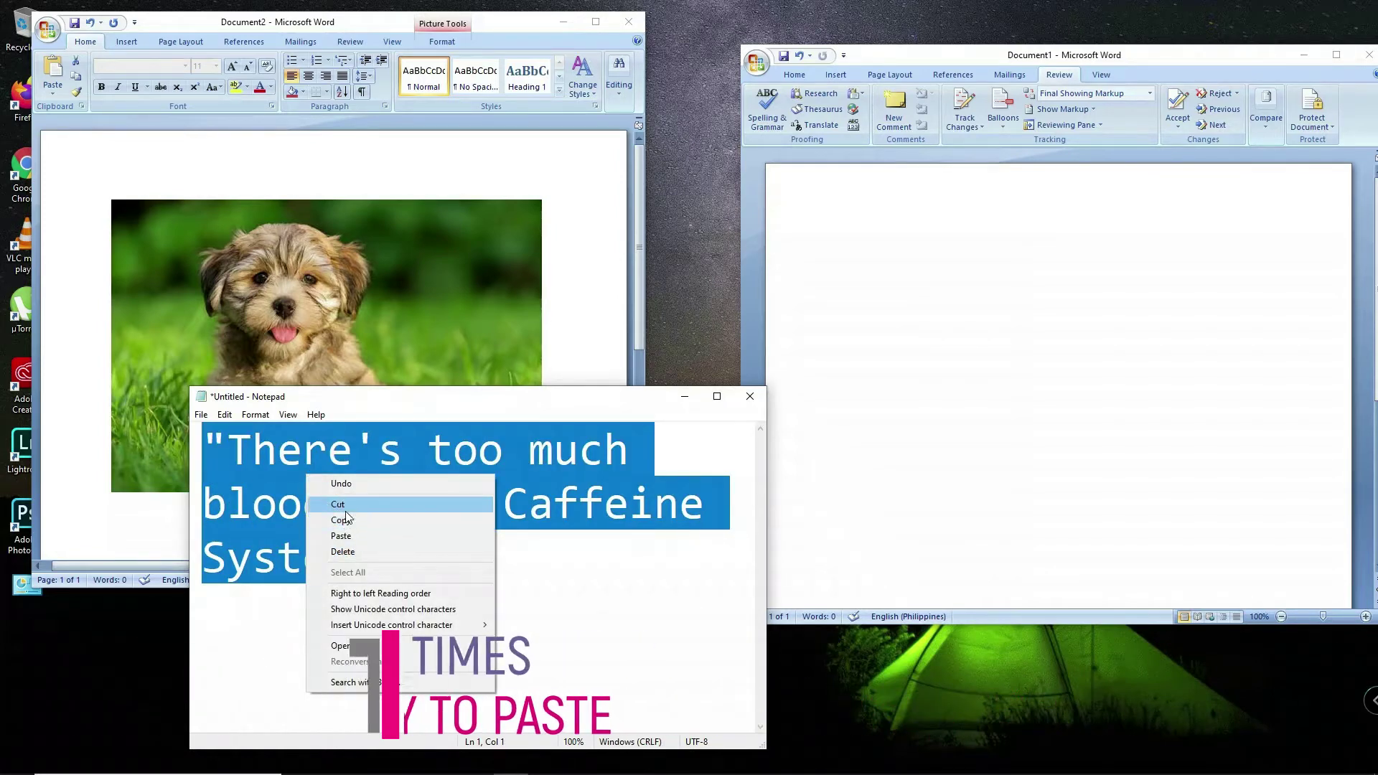
pyautogui.click(568, 606)
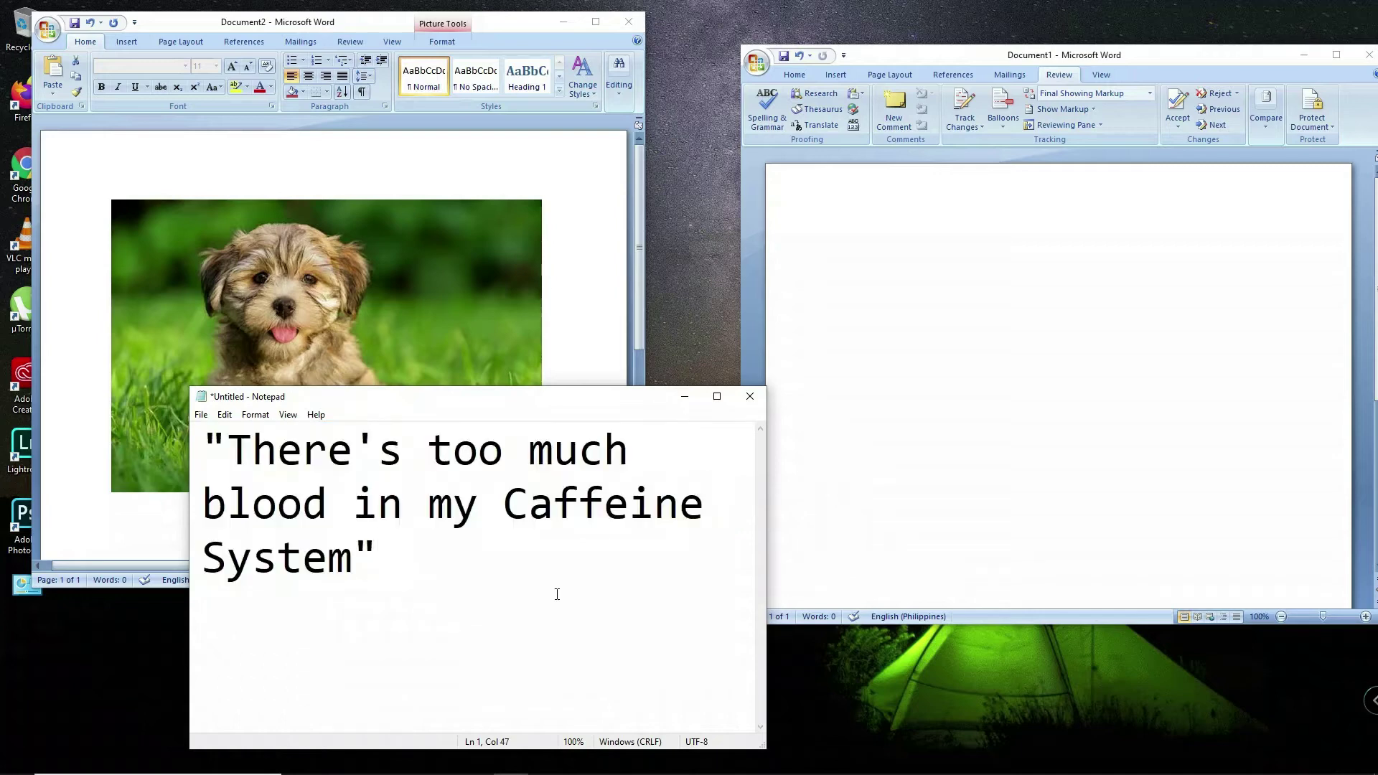
pyautogui.click(368, 287)
pyautogui.rightClick(383, 297)
pyautogui.click(416, 322)
pyautogui.click(431, 619)
# Copy the full quote from the Notepad note again and paste it into the blank Document1
pyautogui.moveTo(464, 560); pyautogui.dragTo(145, 447)
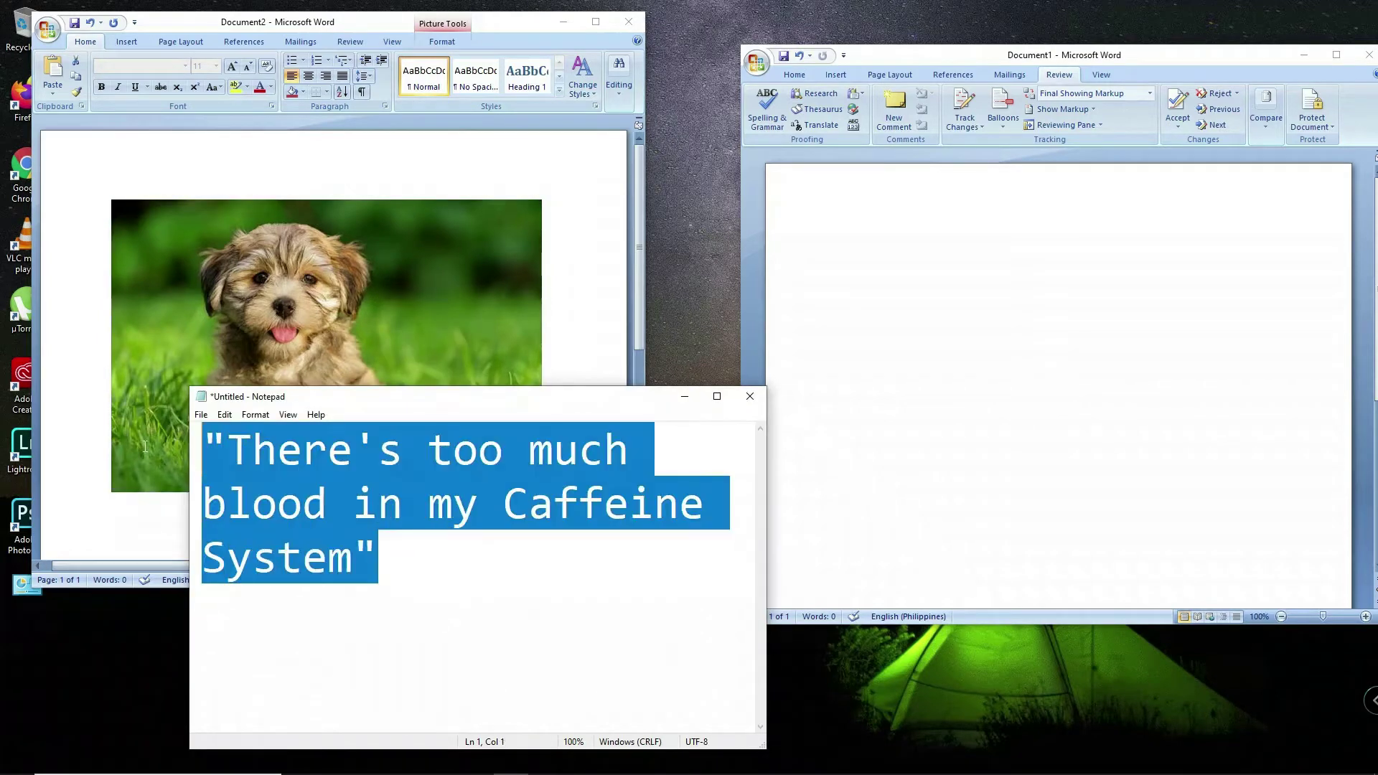
pyautogui.rightClick(253, 463)
pyautogui.click(336, 508)
pyautogui.click(316, 293)
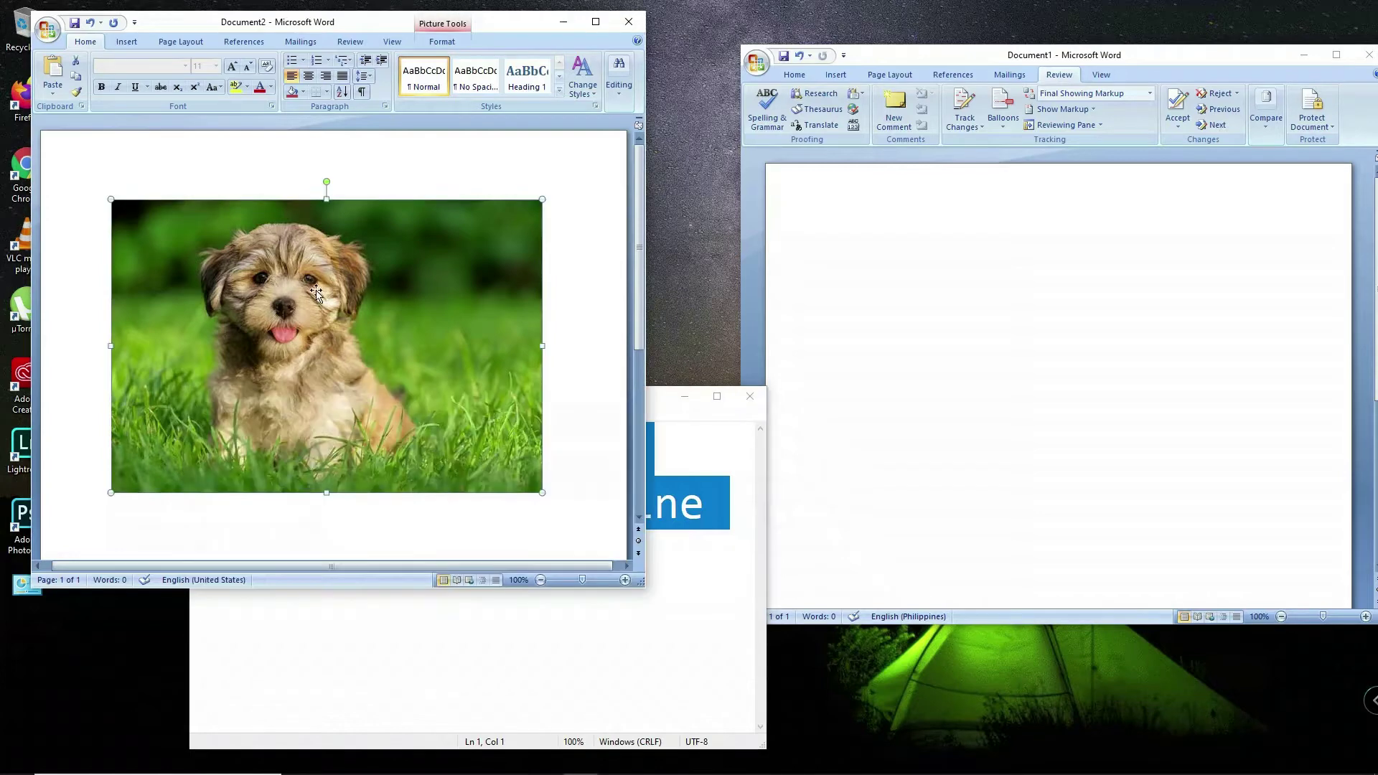
pyautogui.click(683, 574)
pyautogui.moveTo(685, 574); pyautogui.dragTo(153, 438)
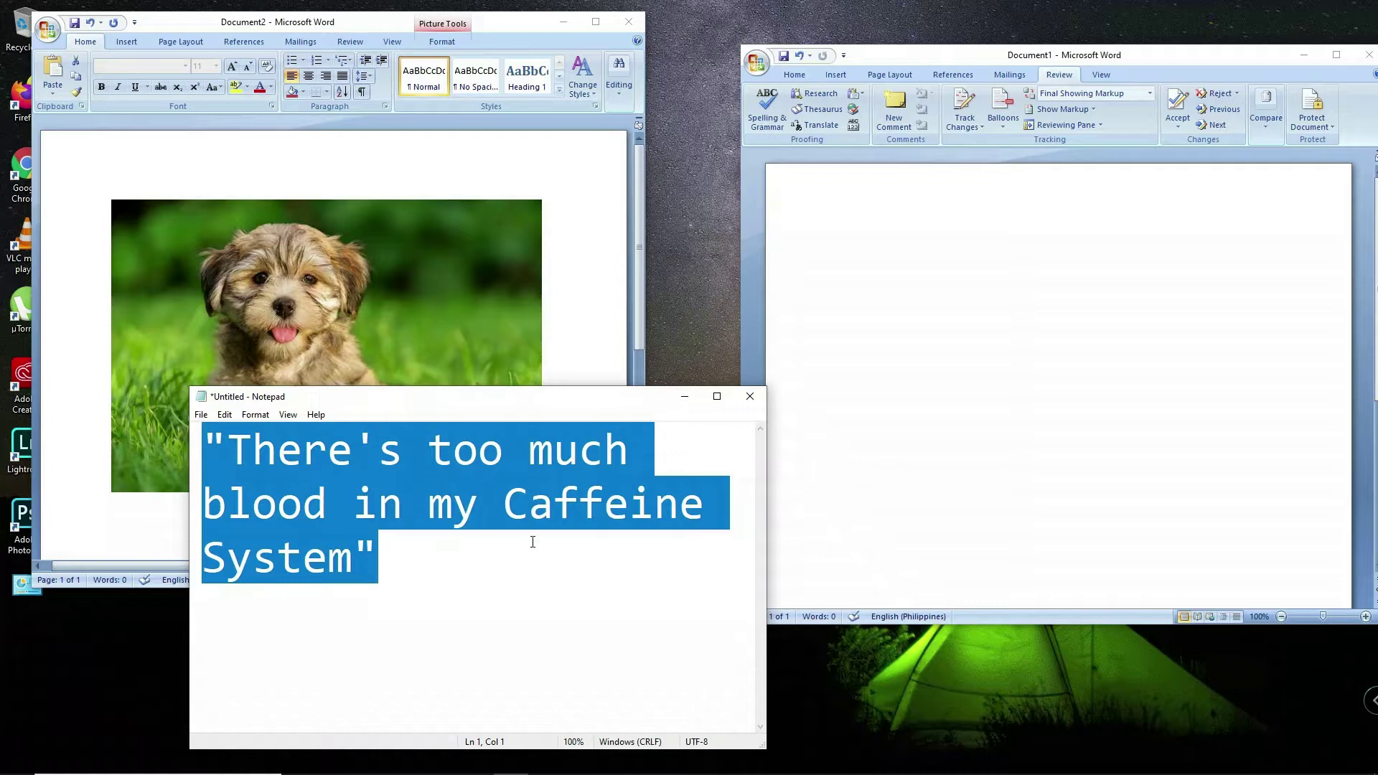
pyautogui.click(898, 307)
pyautogui.rightClick(909, 286)
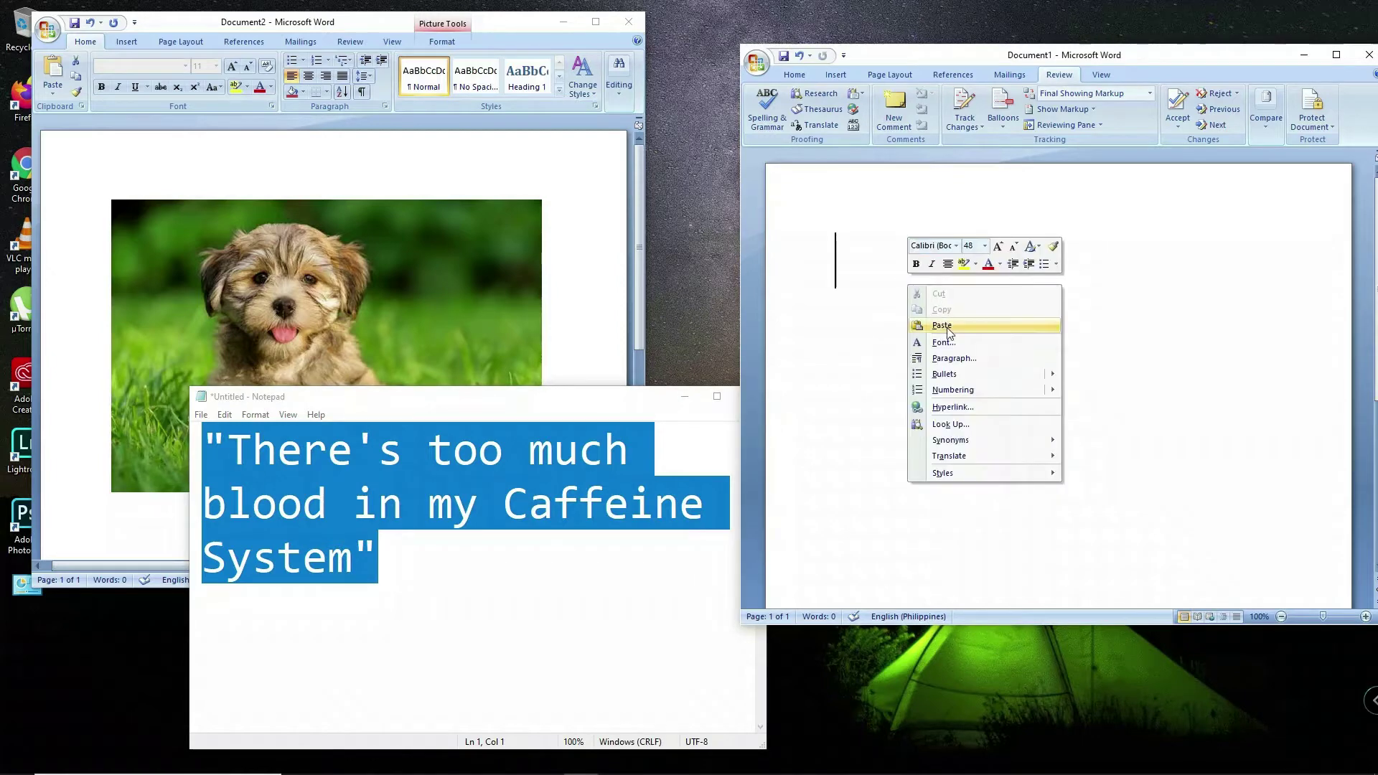
pyautogui.click(942, 326)
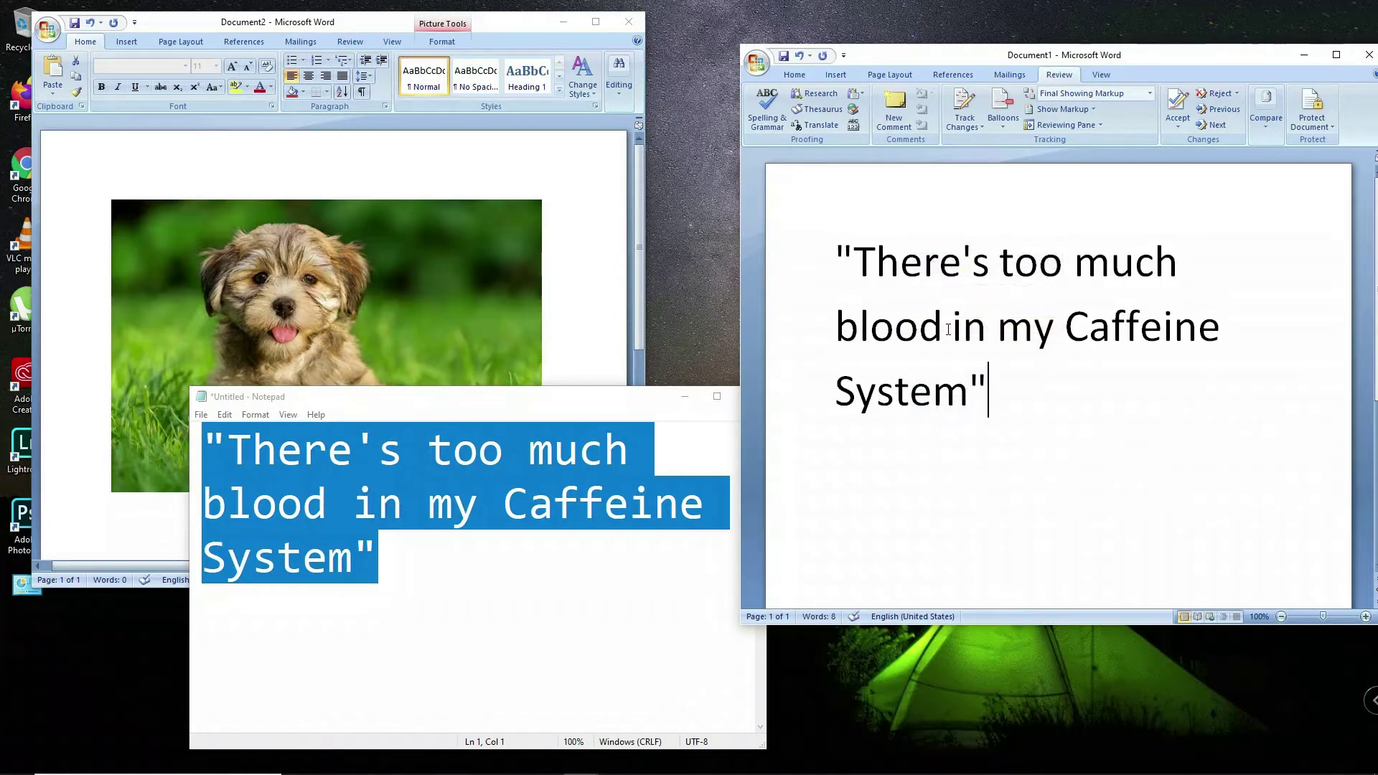
# Copy the puppy picture in Document2 and return to the Notepad note
pyautogui.click(661, 564)
pyautogui.hotkey('ctrl', 'a')
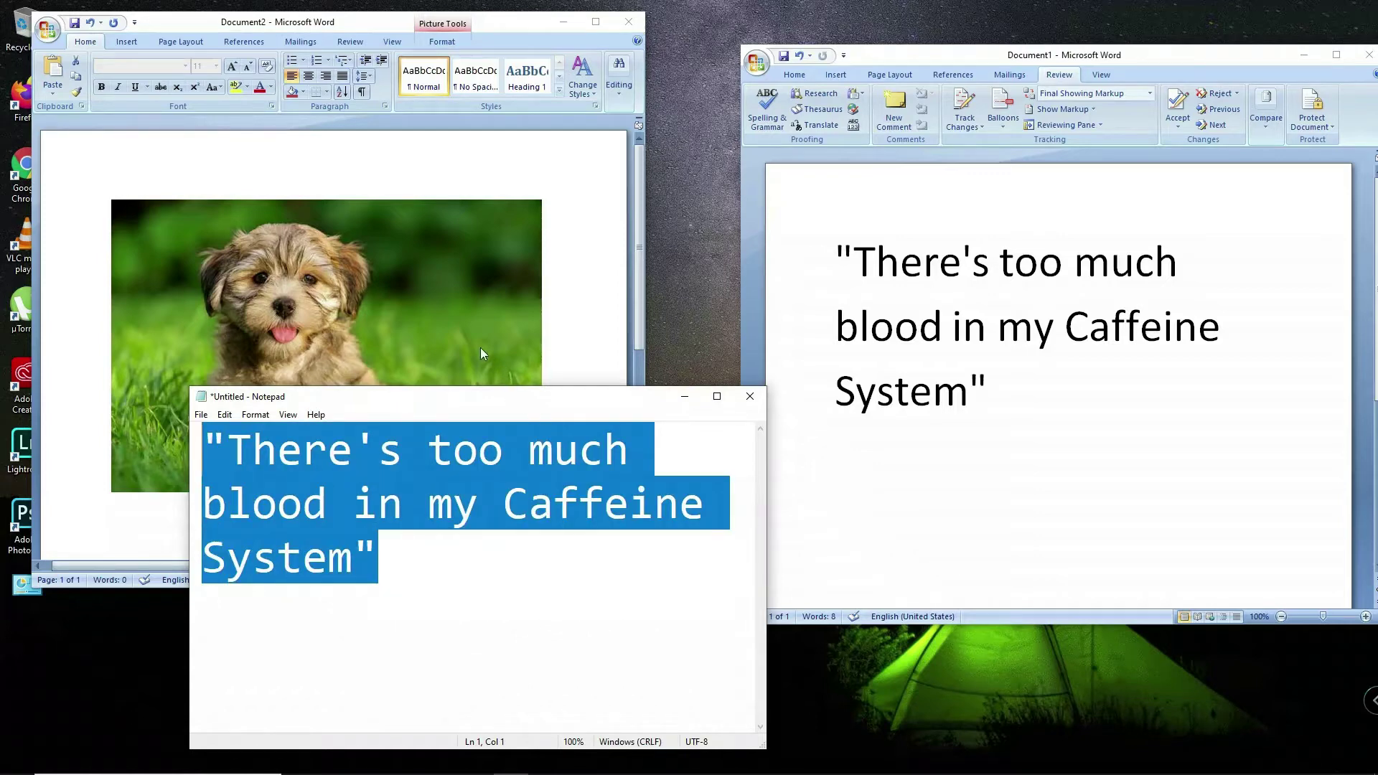
pyautogui.click(437, 303)
pyautogui.rightClick(436, 303)
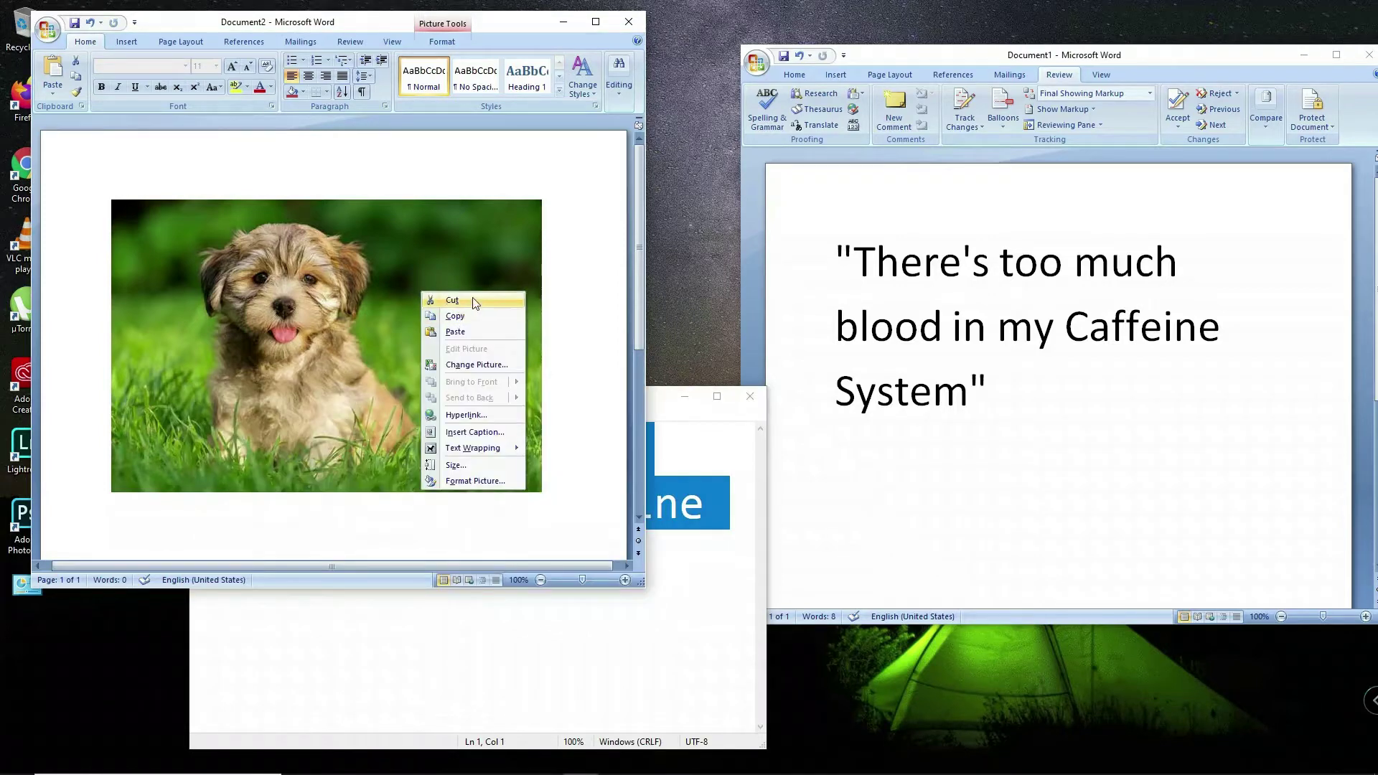
pyautogui.click(471, 319)
pyautogui.click(572, 615)
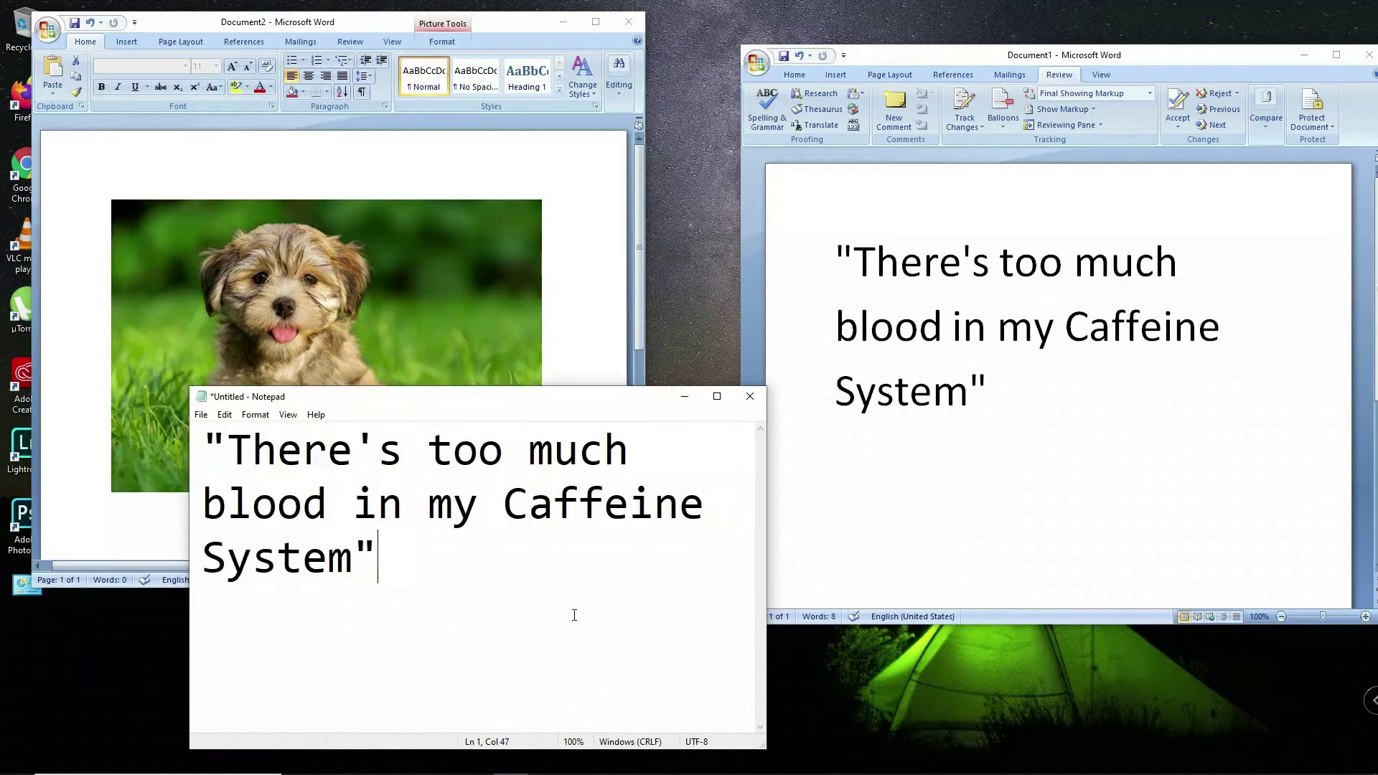
# Delete all the text in Document1
pyautogui.click(1015, 392)
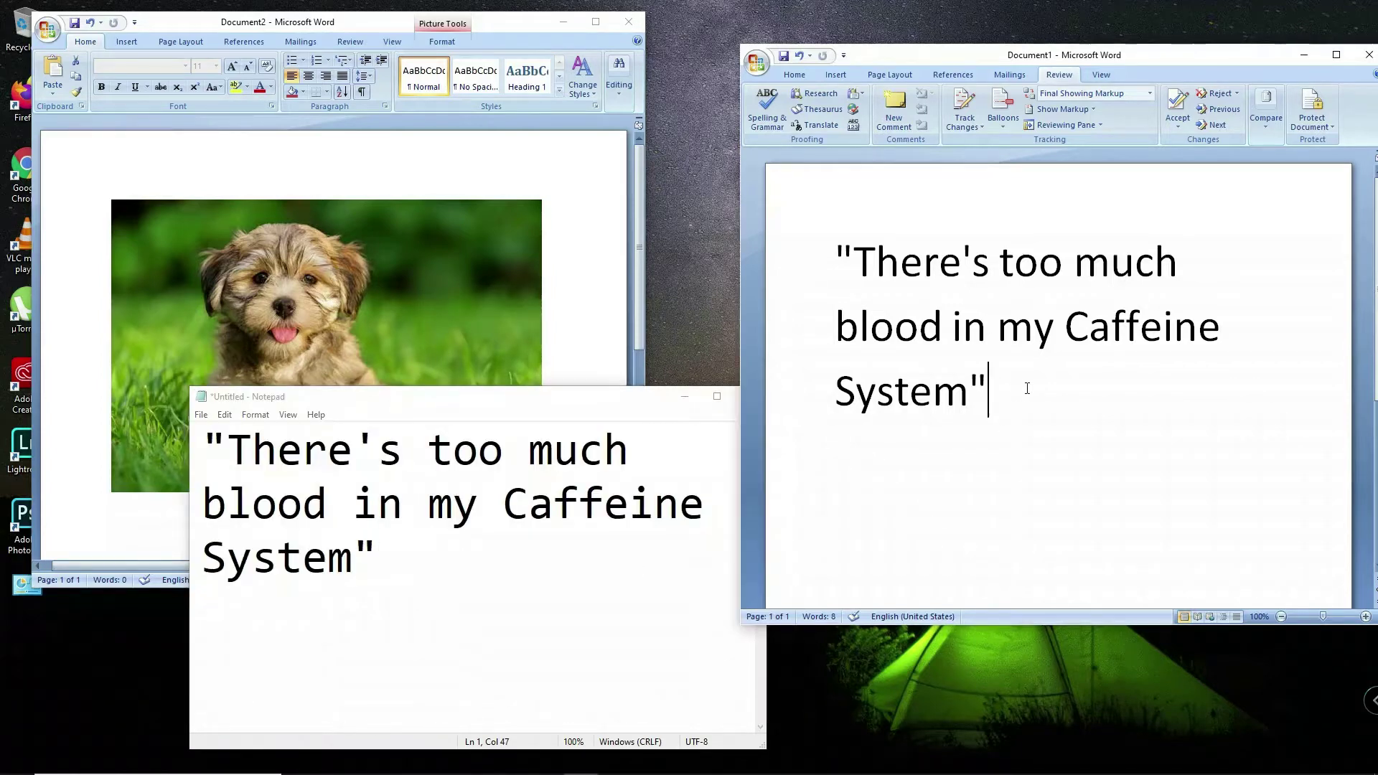
pyautogui.hotkey('ctrl', 'a')
pyautogui.press('Delete')
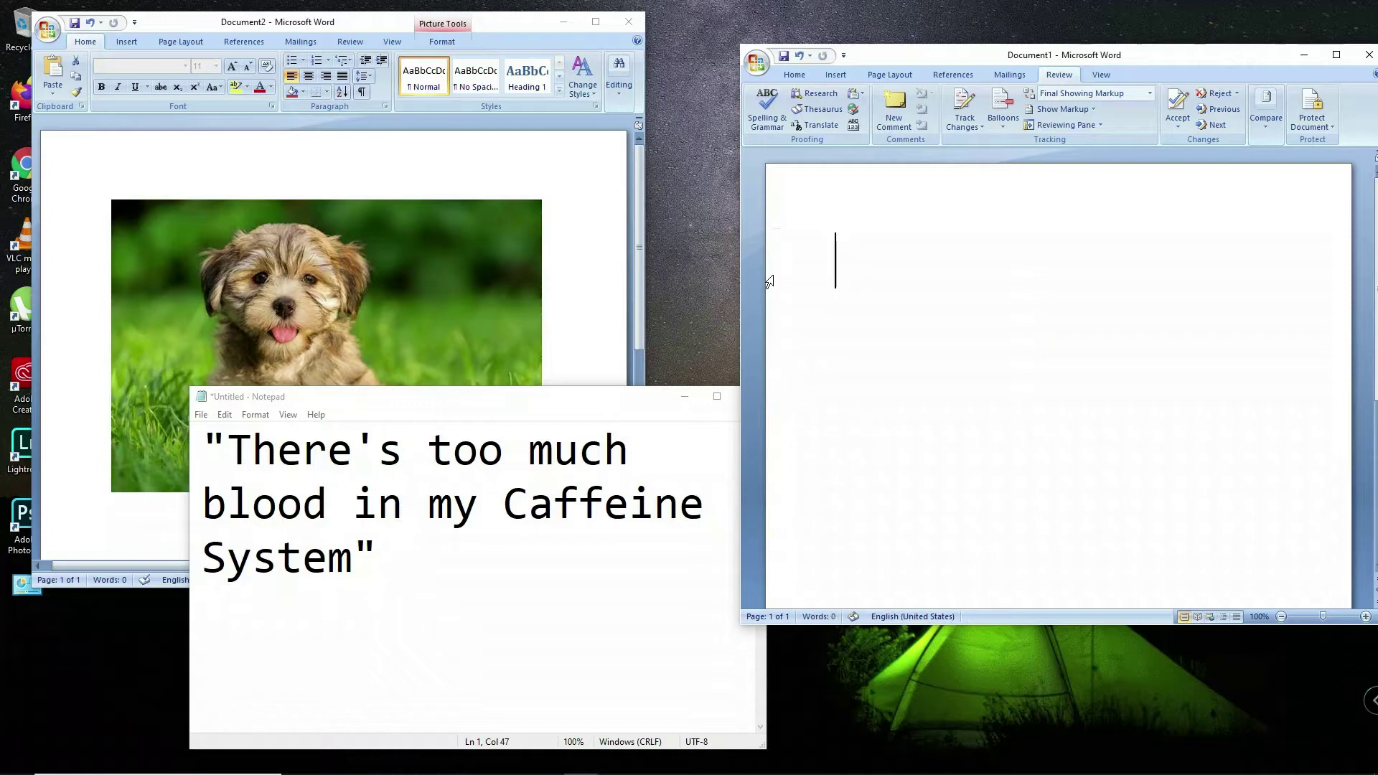
pyautogui.click(507, 557)
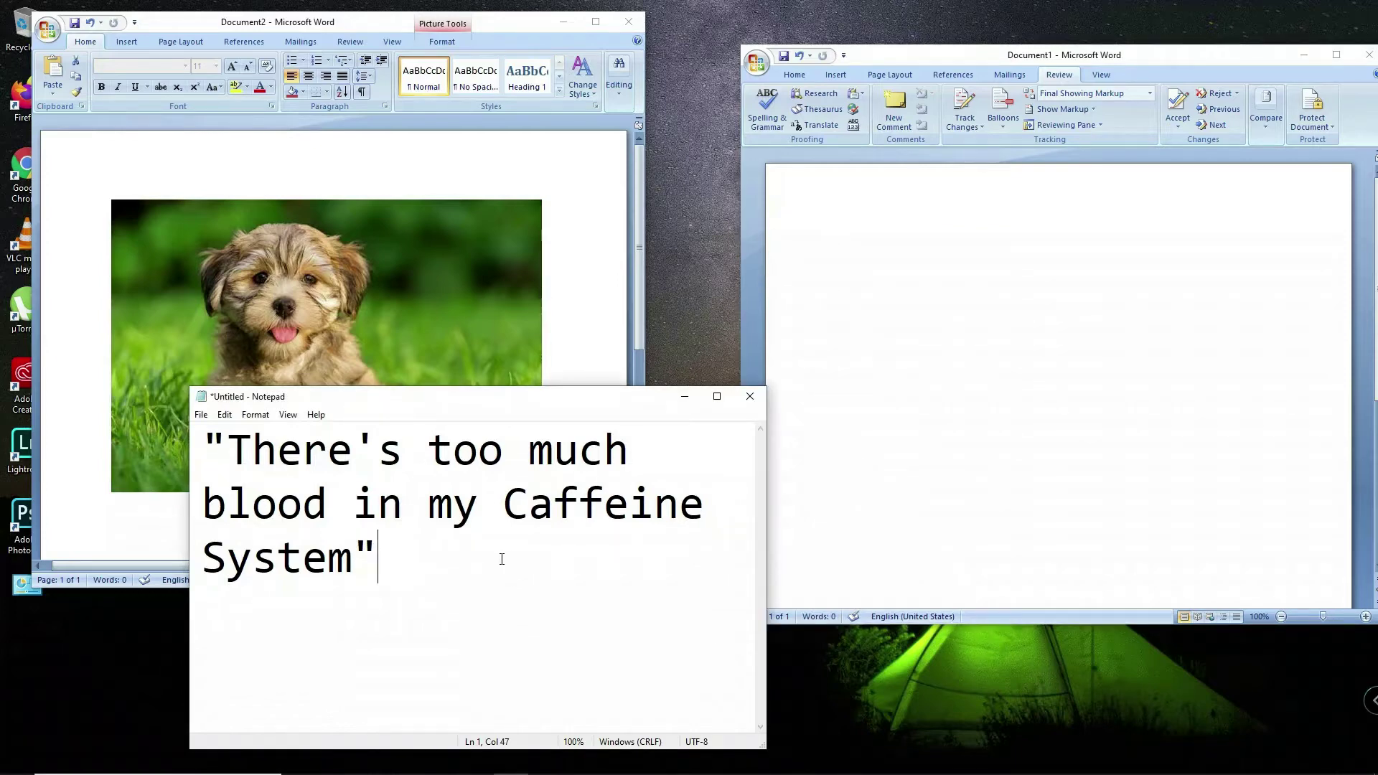
pyautogui.hotkey('ctrl', 'a')
pyautogui.press('Right')
# Search Windows for "clip" and open the Clipboard settings
pyautogui.moveTo(181, 770)
pyautogui.click(135, 762)
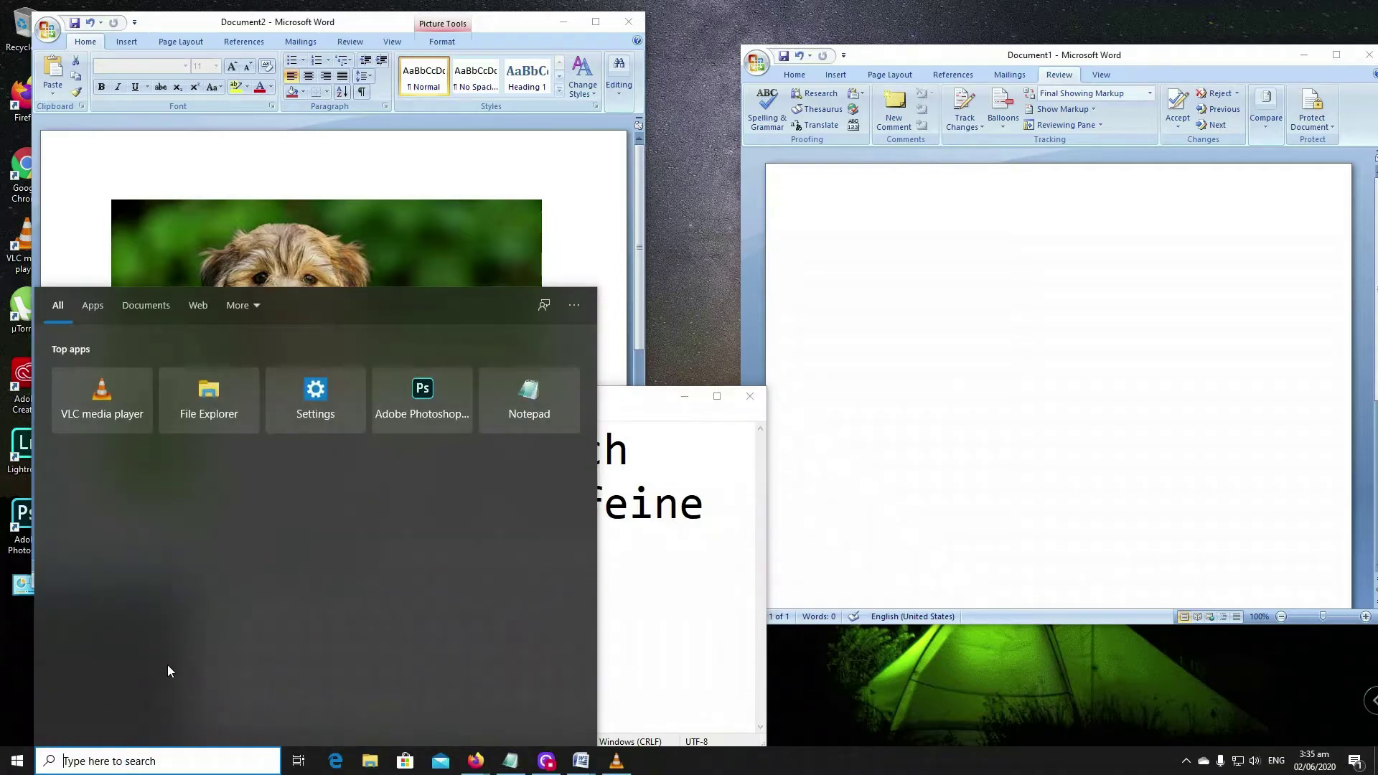
pyautogui.write('clip')
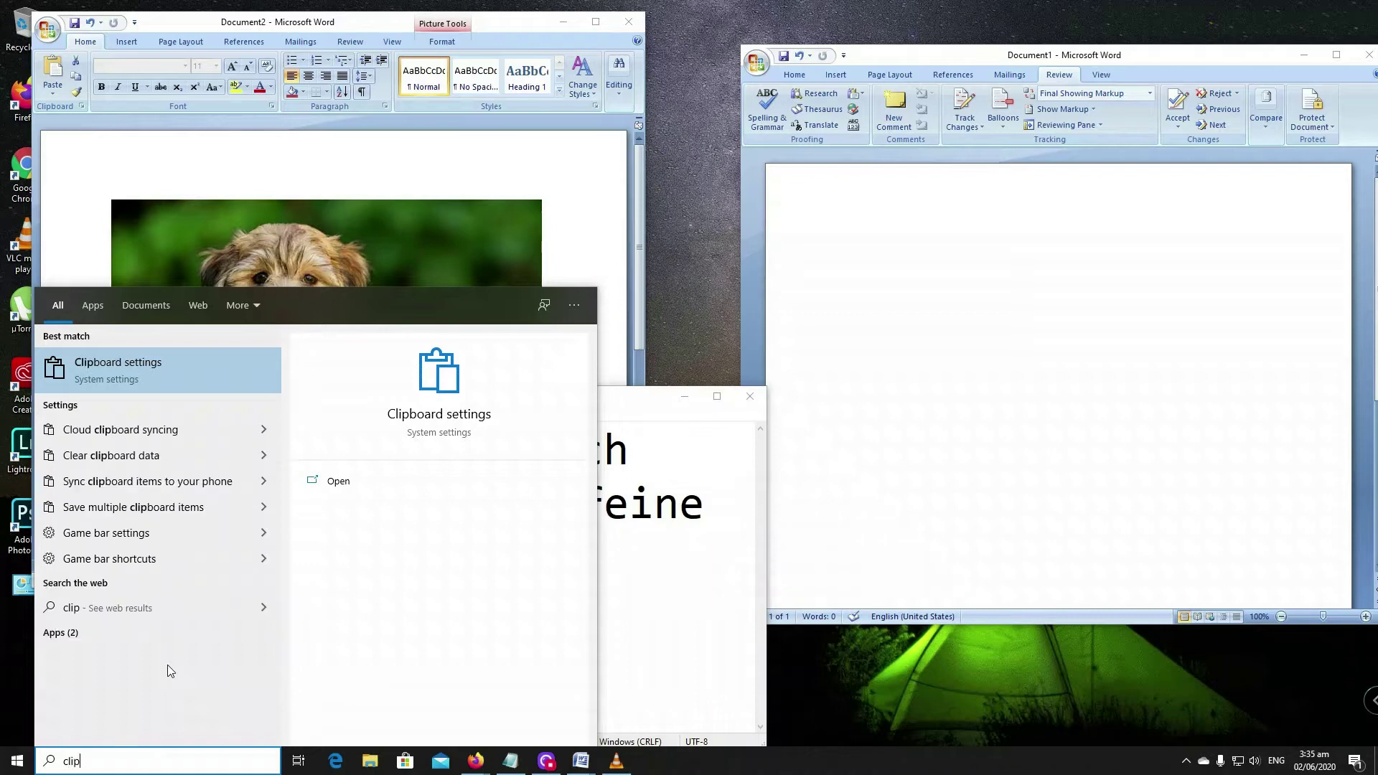
pyautogui.click(120, 365)
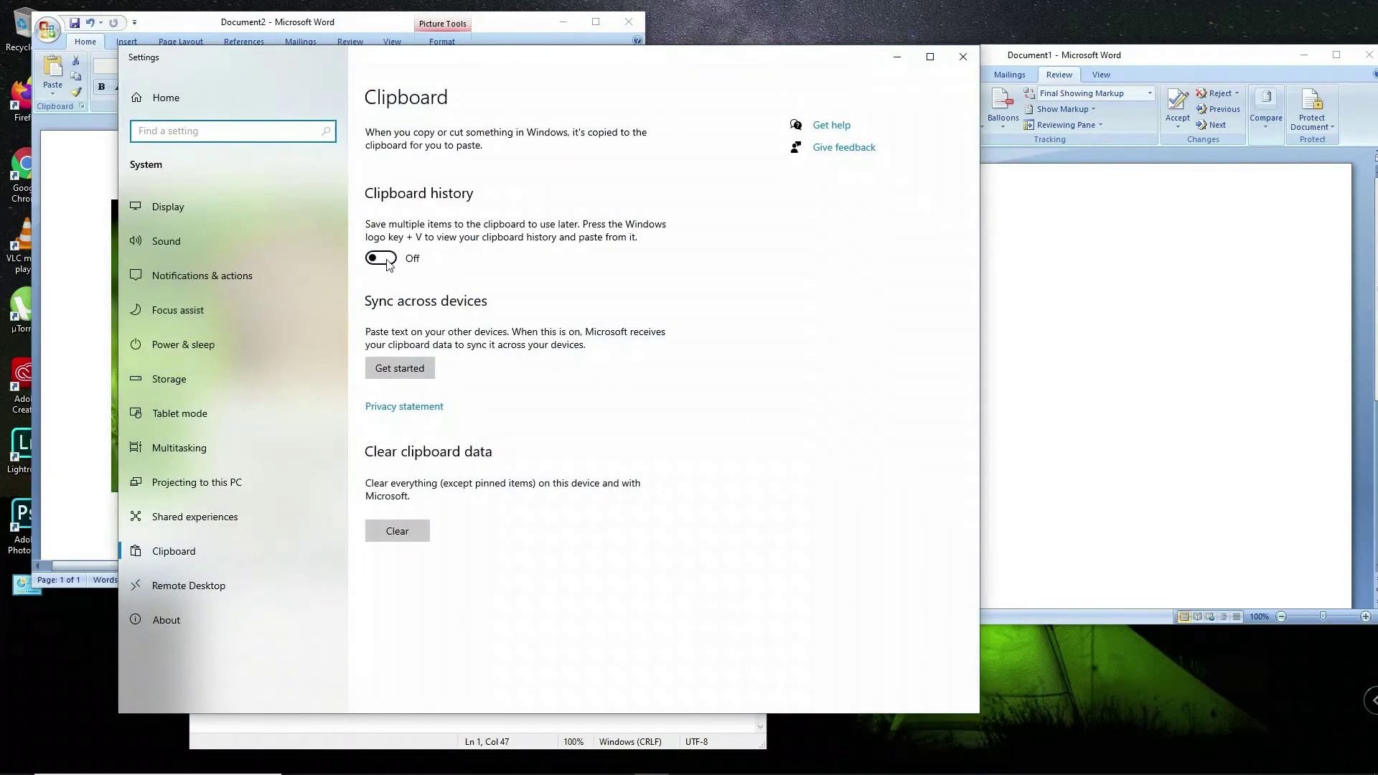
# Try out the Clipboard history switch and close the Settings window
pyautogui.click(385, 259)
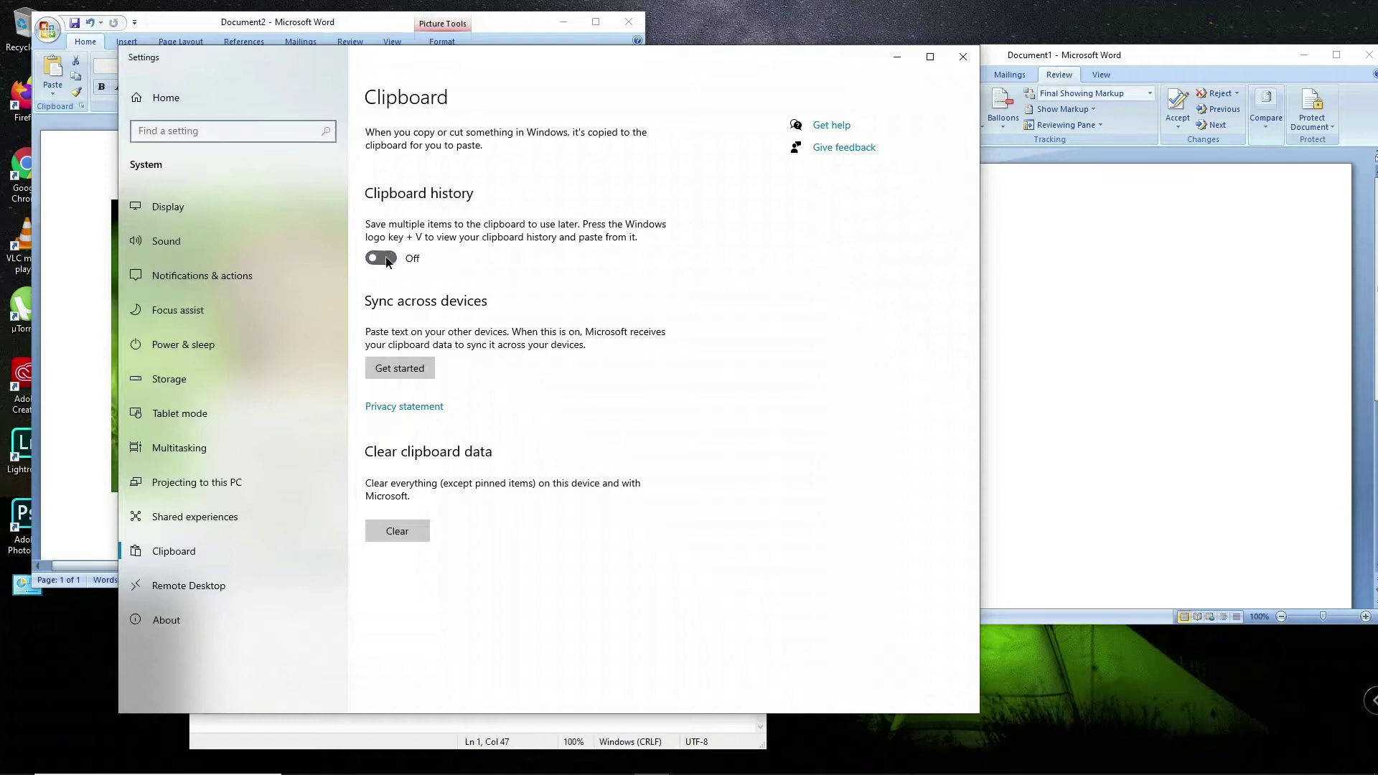
pyautogui.click(384, 258)
pyautogui.click(963, 57)
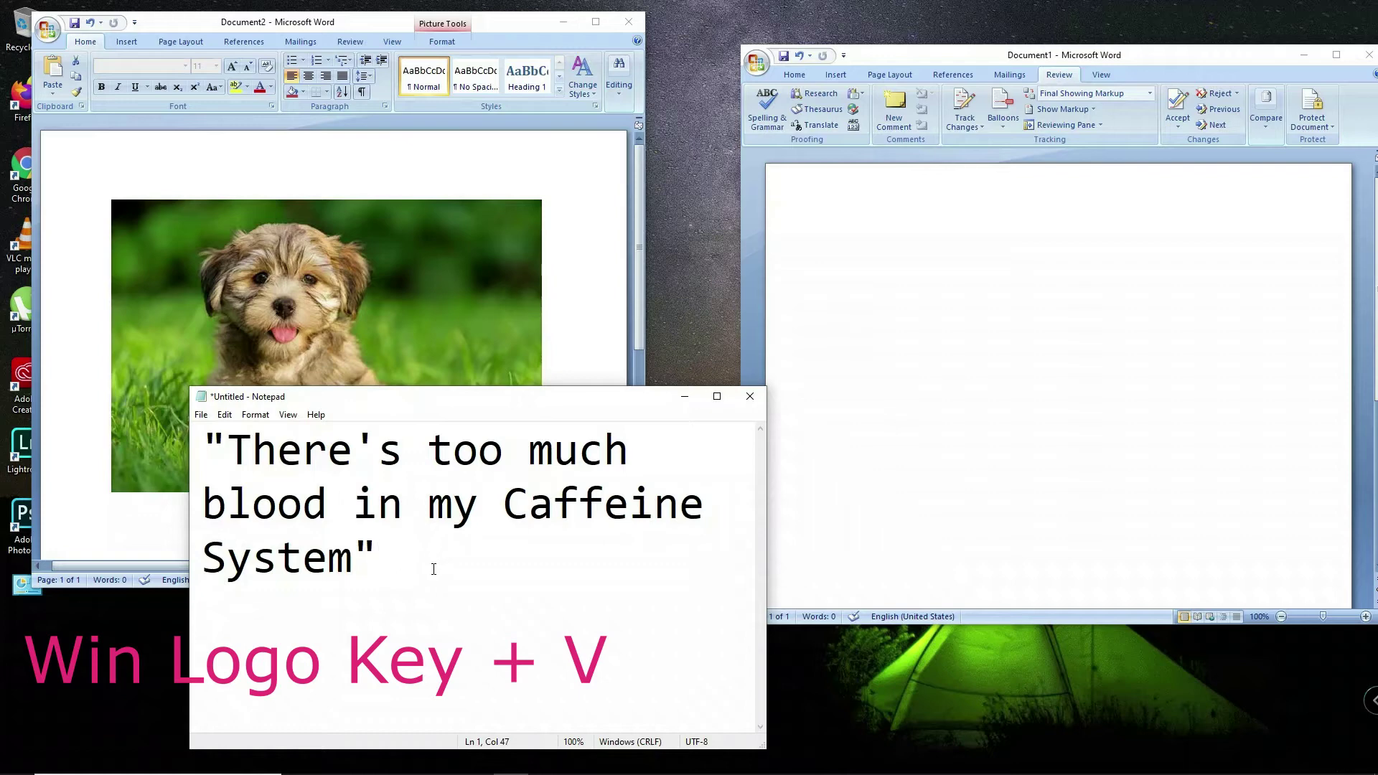
# Open the clipboard history panel from the Notepad note, turn on clipboard history and close the panel
pyautogui.press('super+v')
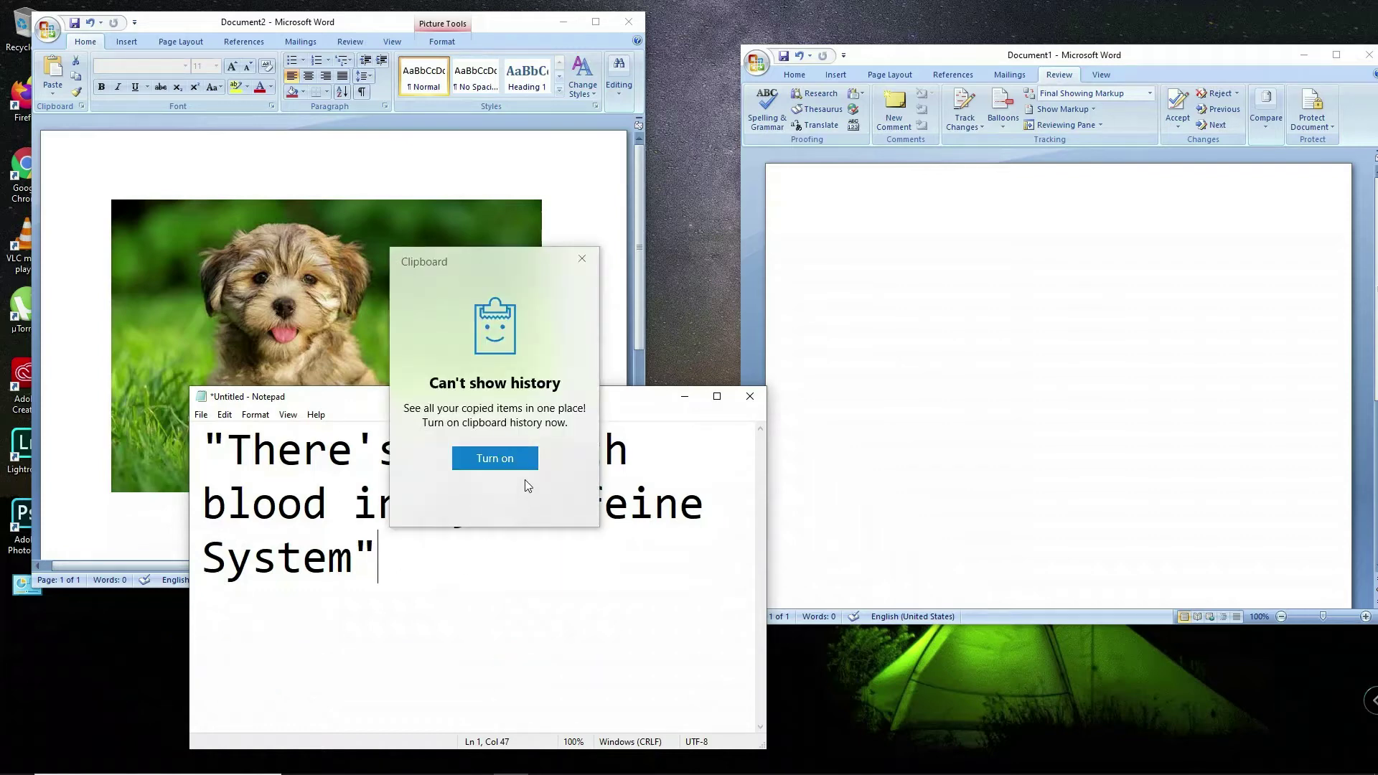
pyautogui.click(495, 457)
pyautogui.click(582, 258)
# Copy the puppy picture in Document2 and switch back to the Notepad note
pyautogui.click(377, 295)
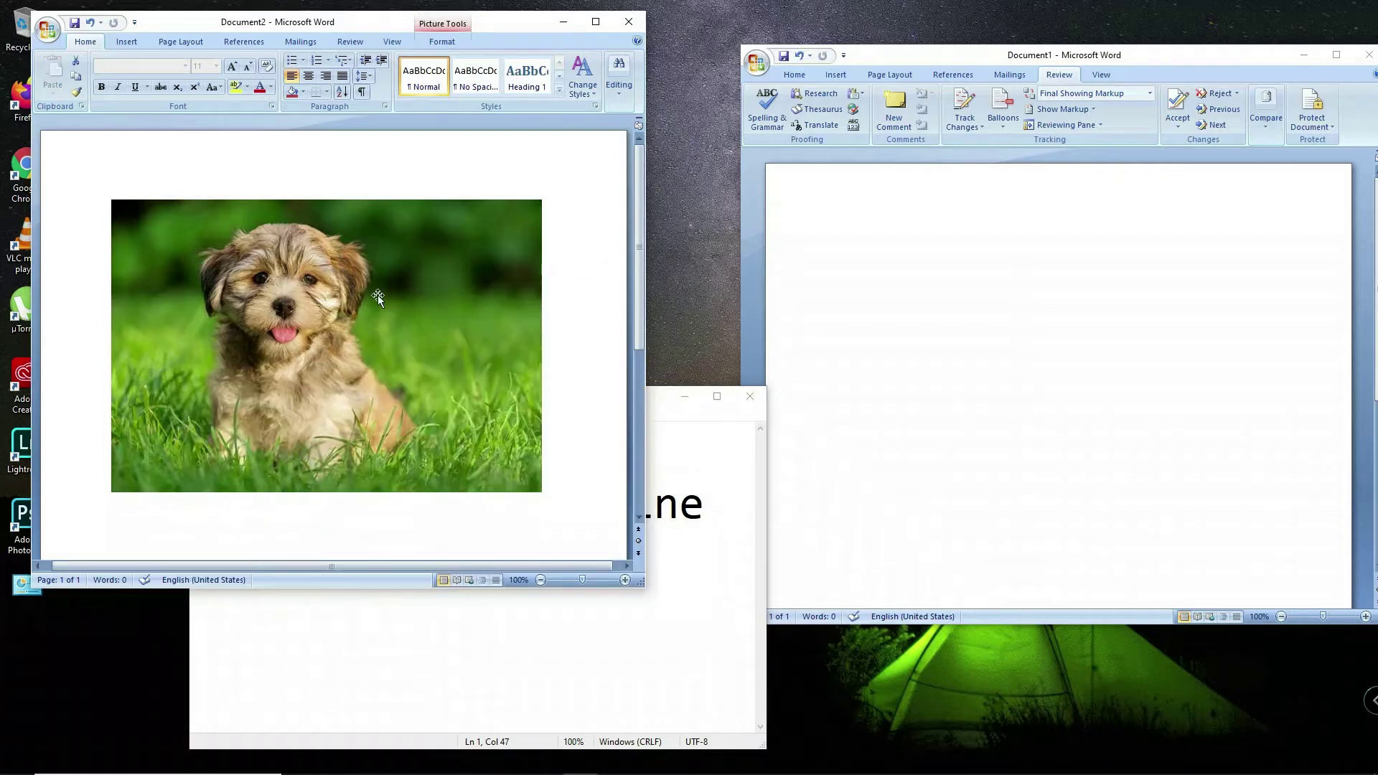
pyautogui.rightClick(377, 295)
pyautogui.click(403, 320)
pyautogui.click(414, 627)
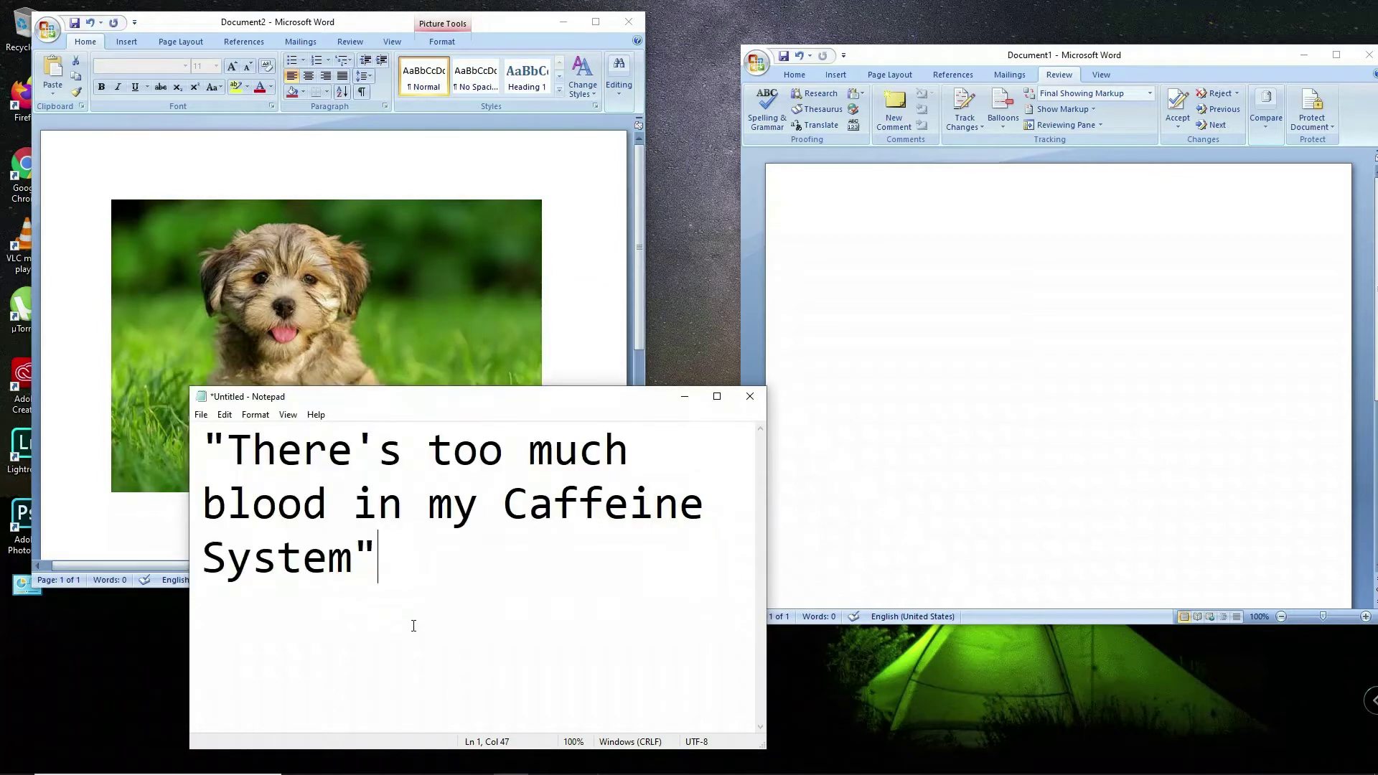
# Copy the full quote from the Notepad note and paste it into Document1
pyautogui.moveTo(378, 563); pyautogui.dragTo(181, 454)
pyautogui.rightClick(259, 471)
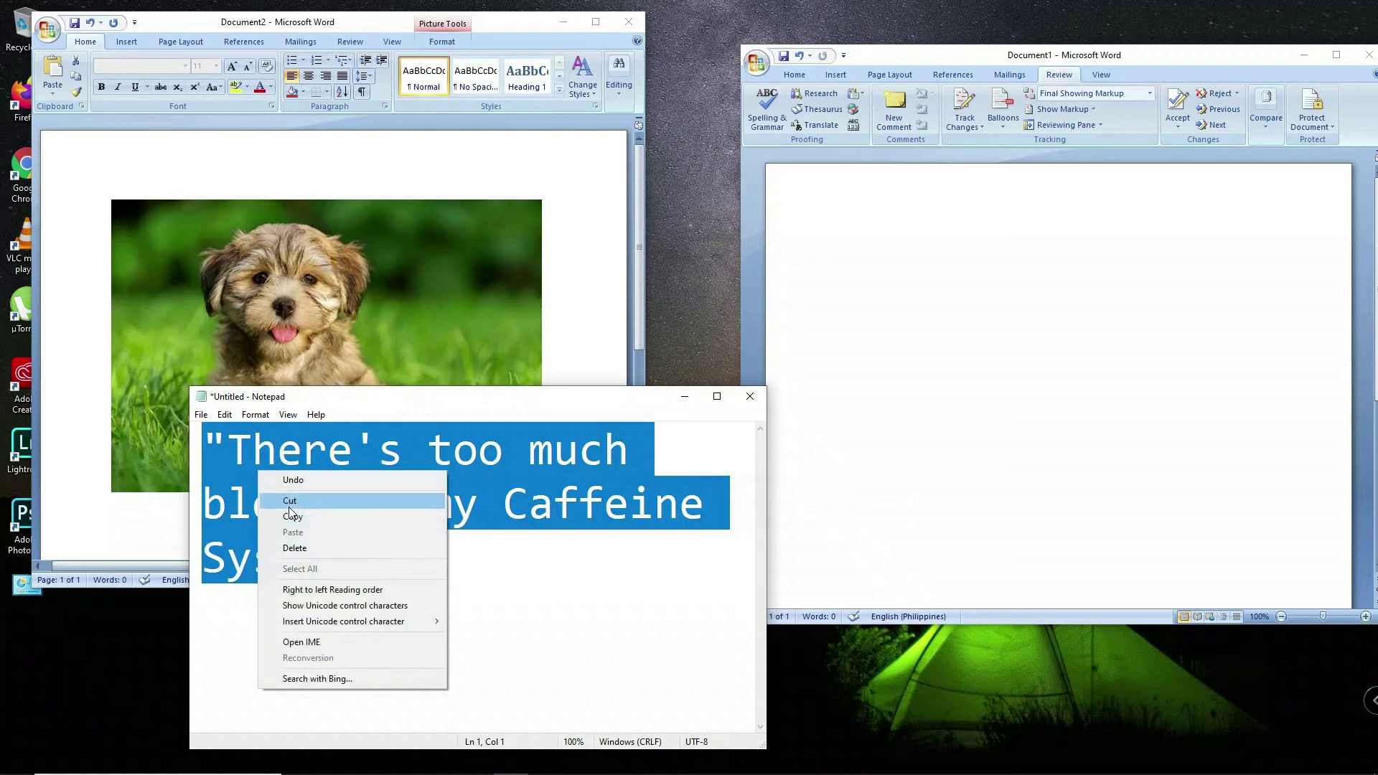
pyautogui.click(298, 518)
pyautogui.click(944, 354)
pyautogui.hotkey('ctrl', 'v')
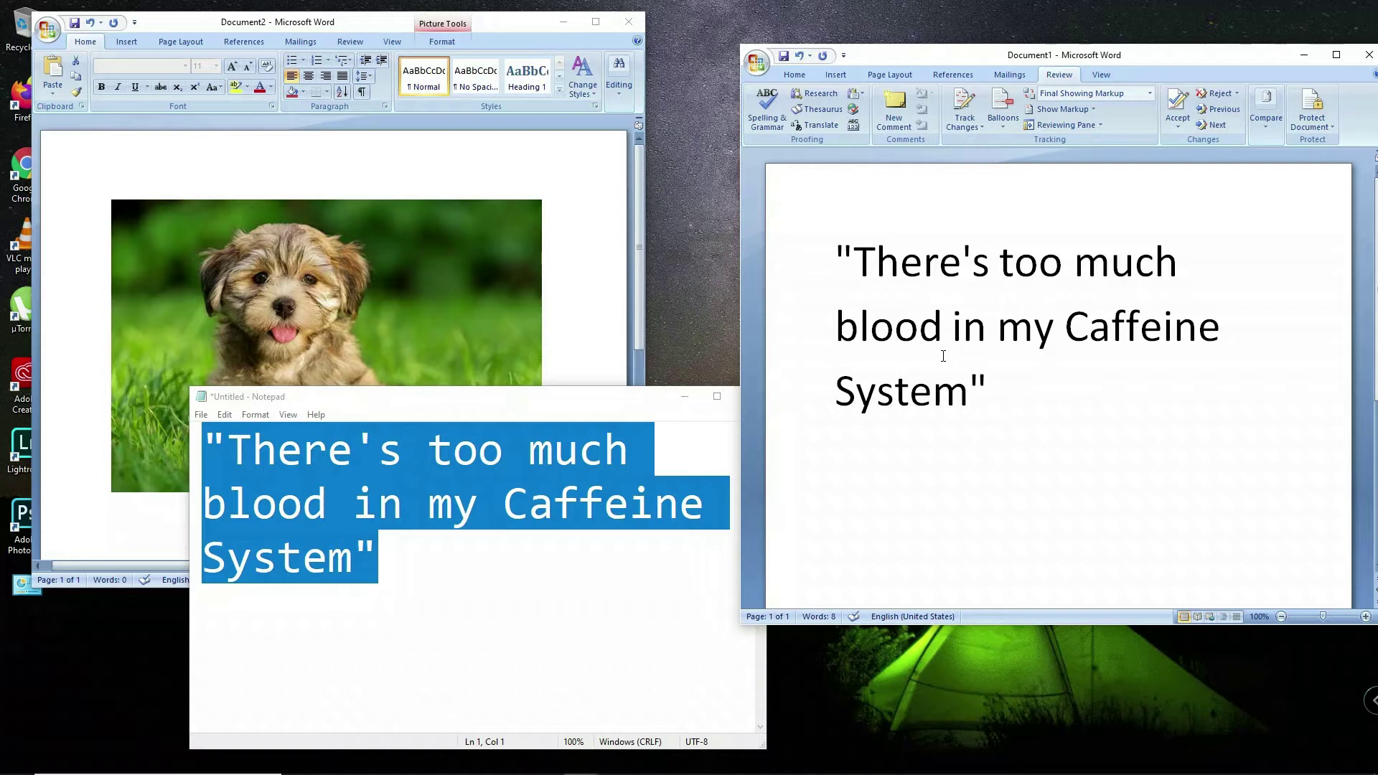
# Paste the puppy picture from the clipboard history on a new line below the quote in Document1
pyautogui.press('Return')
pyautogui.press('Return')
pyautogui.press('BackSpace')
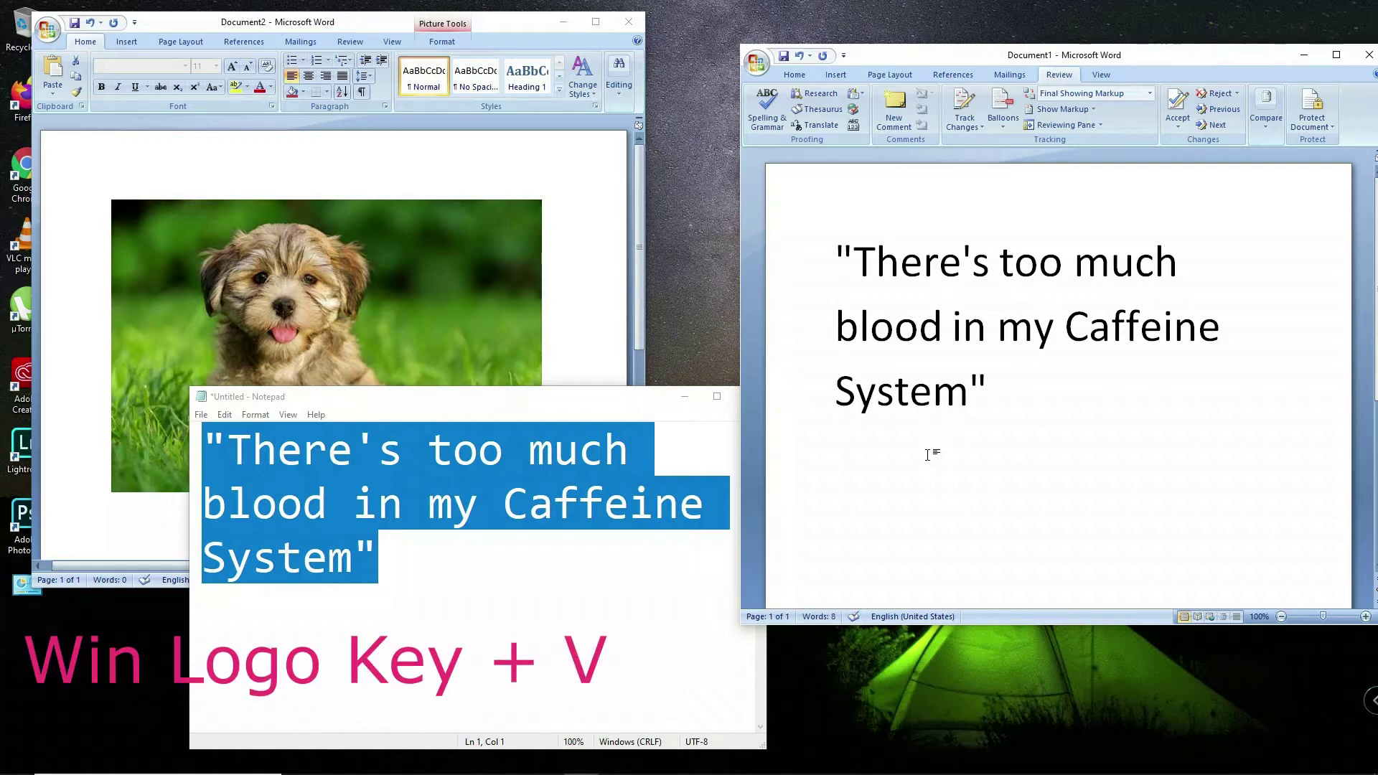
pyautogui.press('super+v')
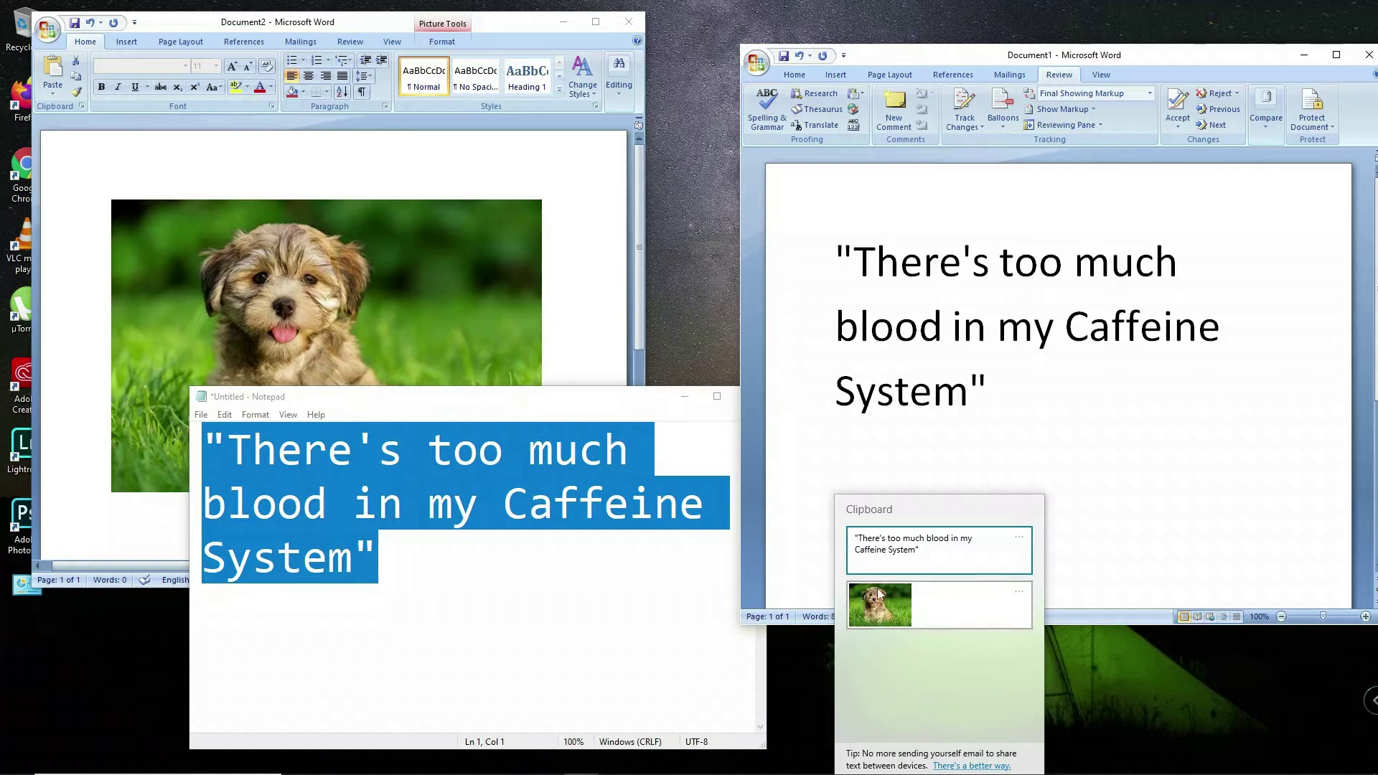
pyautogui.click(892, 608)
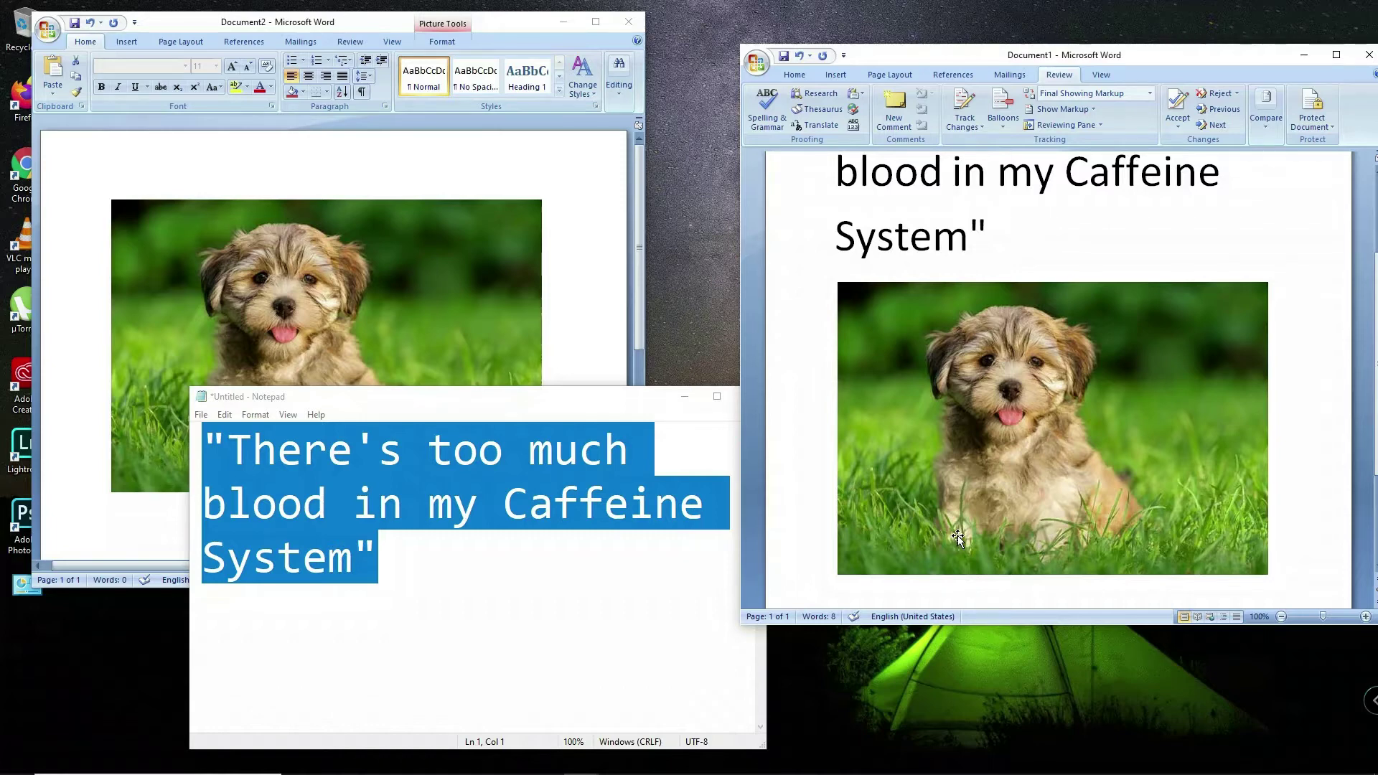
# Show the desktop and search Windows for "reset this pc" to open the Recovery settings page
pyautogui.press('super+d')
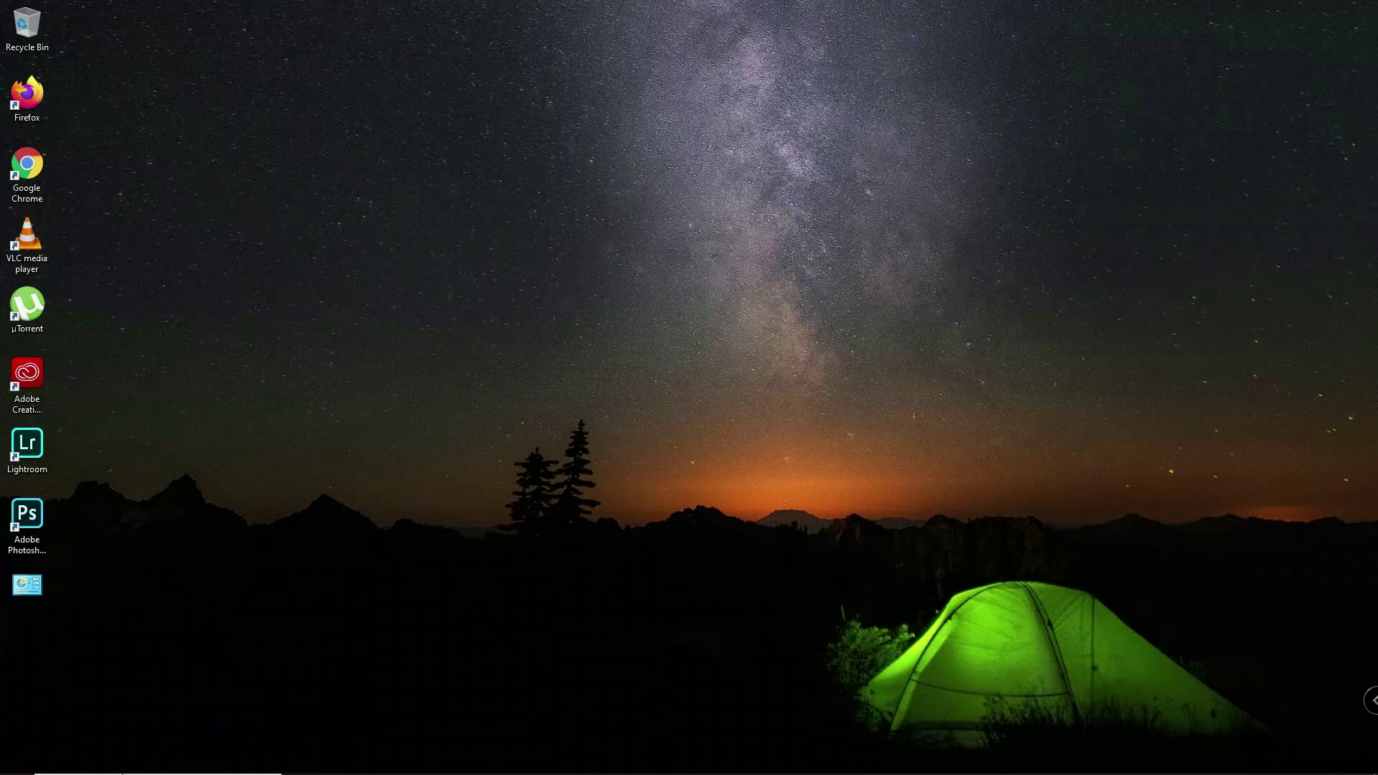
pyautogui.click(132, 764)
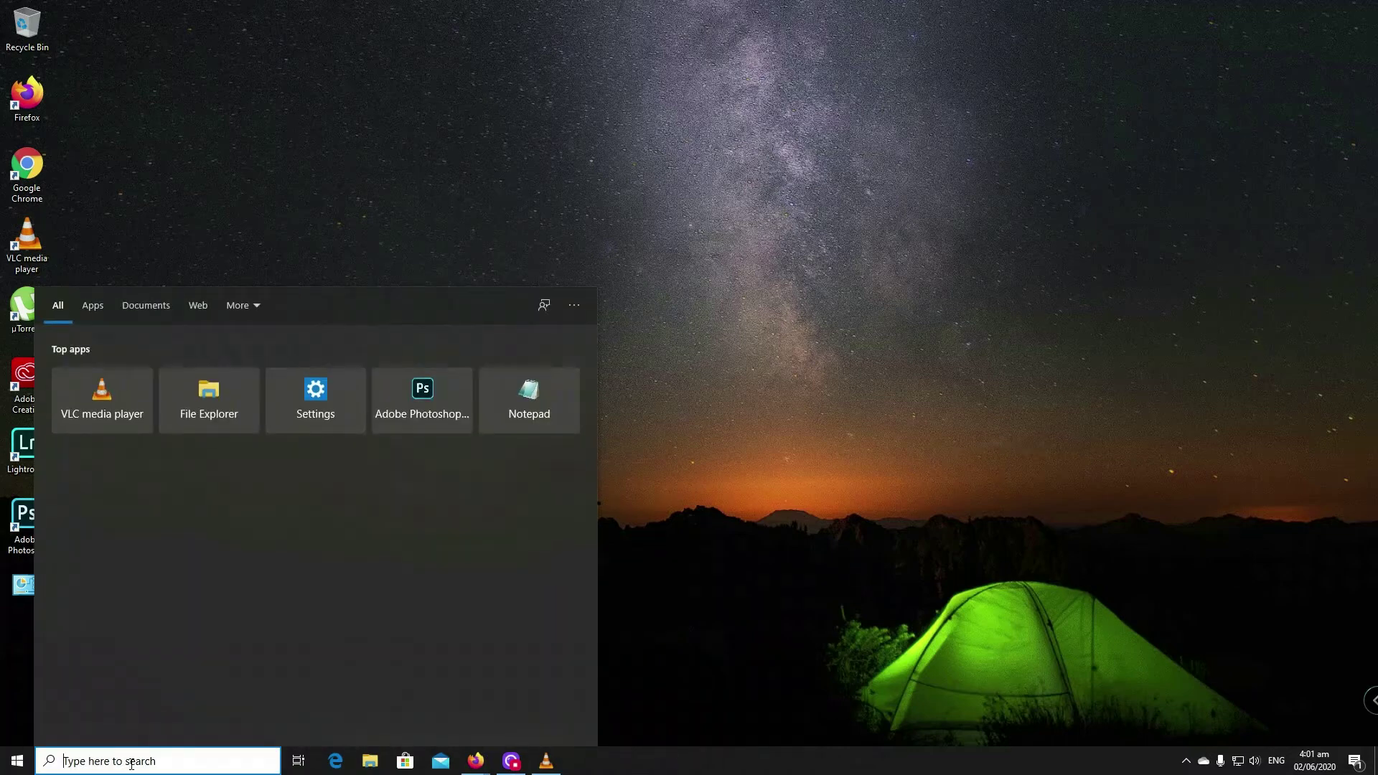
pyautogui.write('reset this pc')
pyautogui.press('Return')
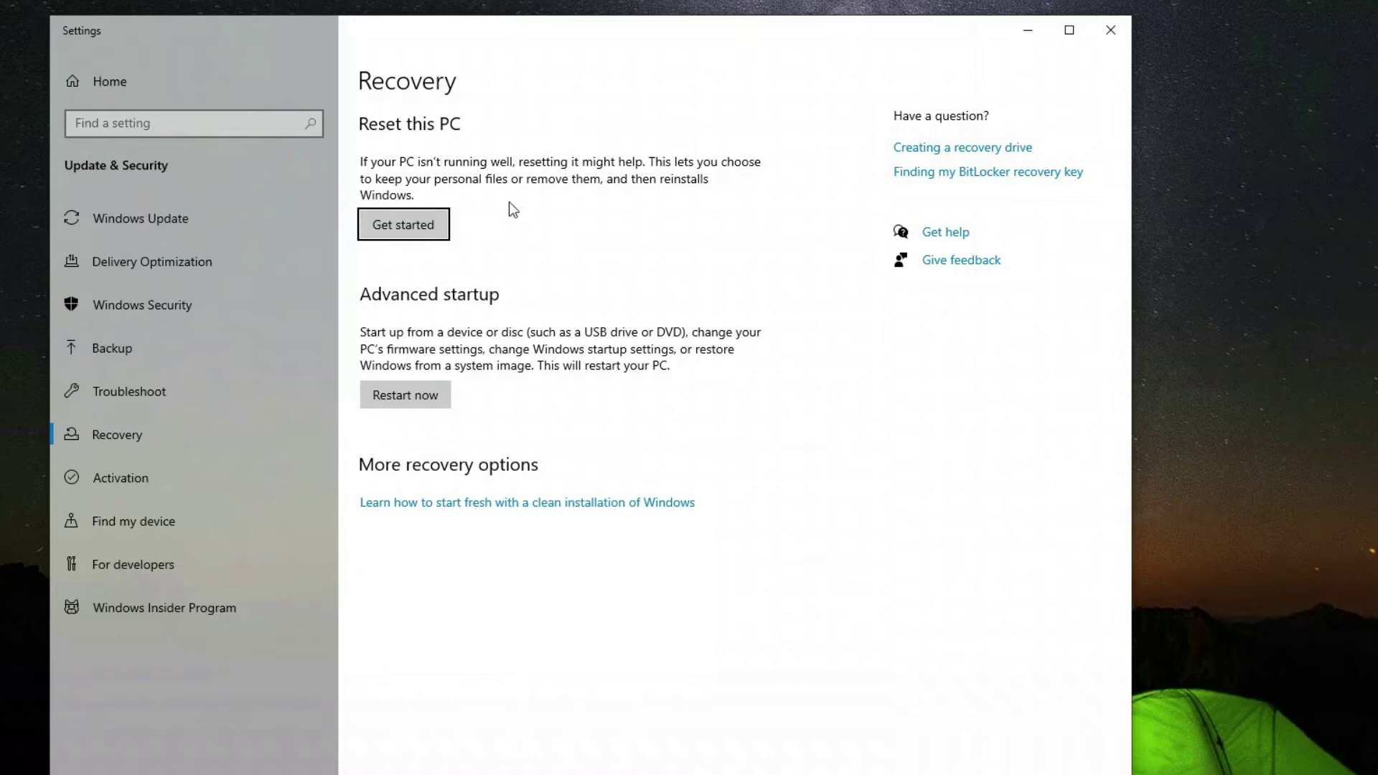
# Review what a Keep my files reset of this PC would do and cancel it before resetting
pyautogui.click(407, 226)
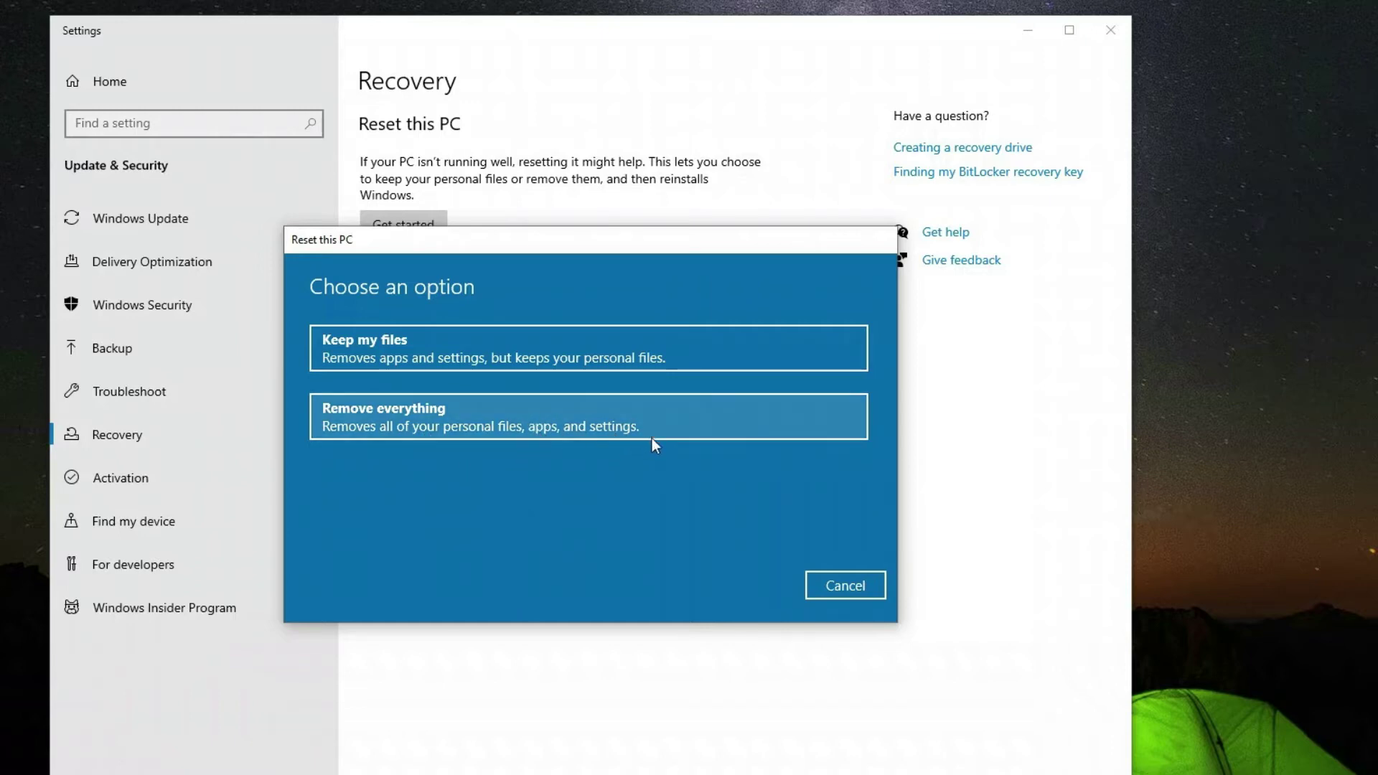
pyautogui.click(390, 352)
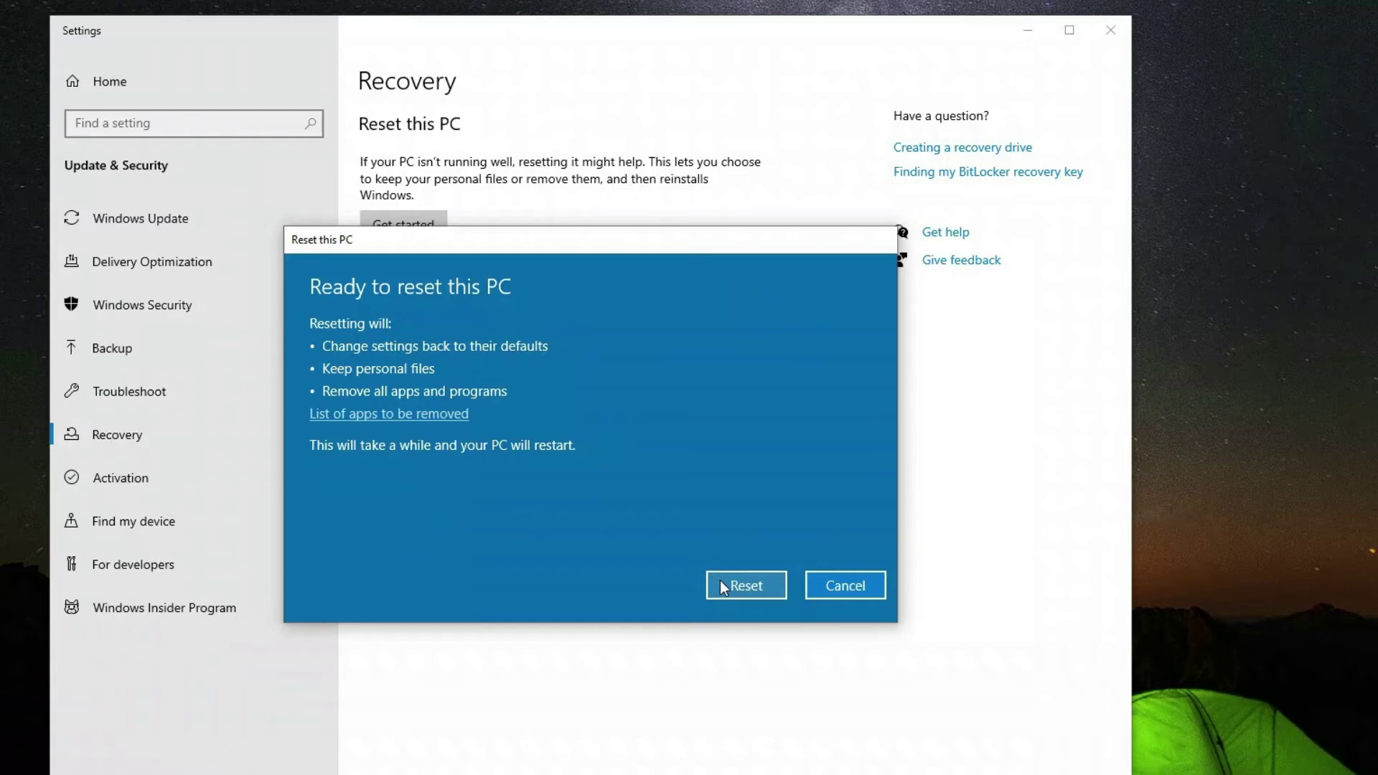
pyautogui.click(834, 587)
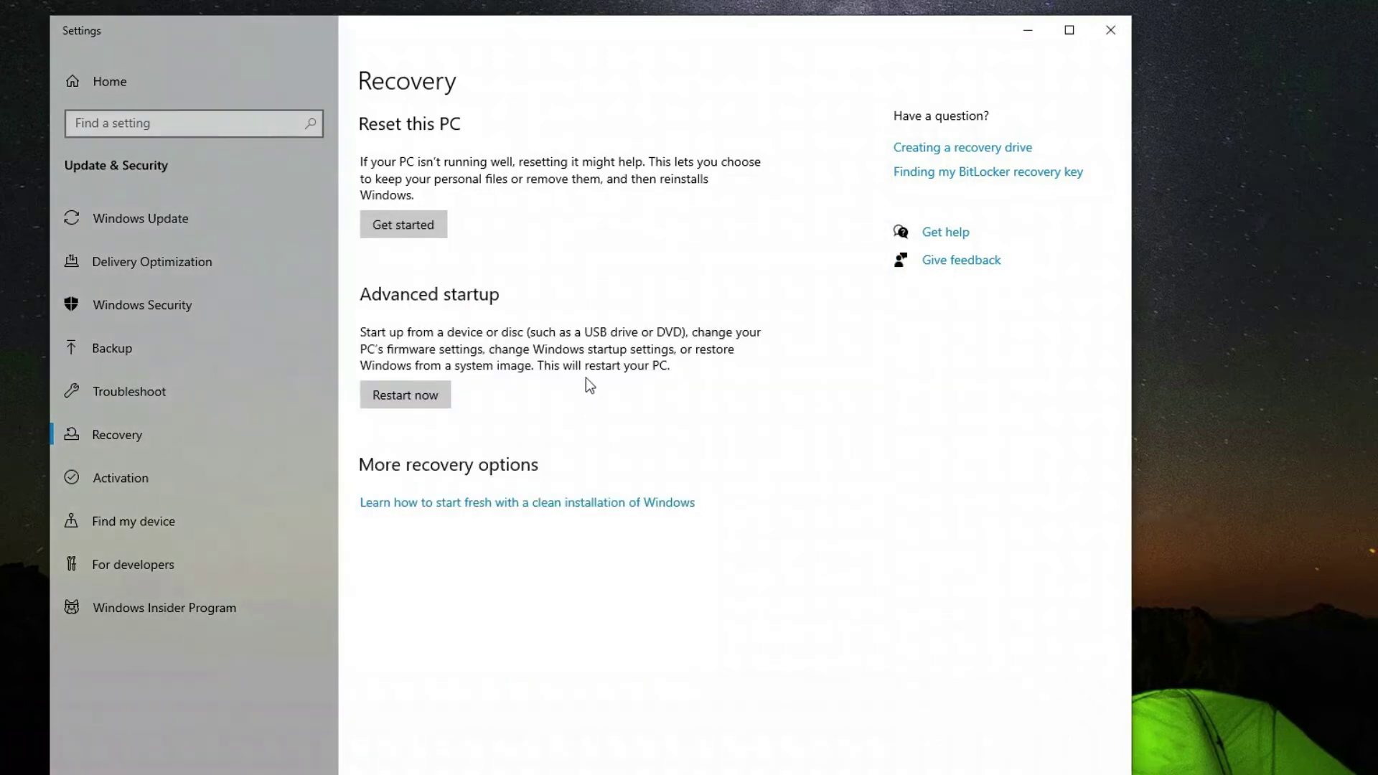
# Start a Remove everything reset of this PC and open its additional settings for changing
pyautogui.click(436, 221)
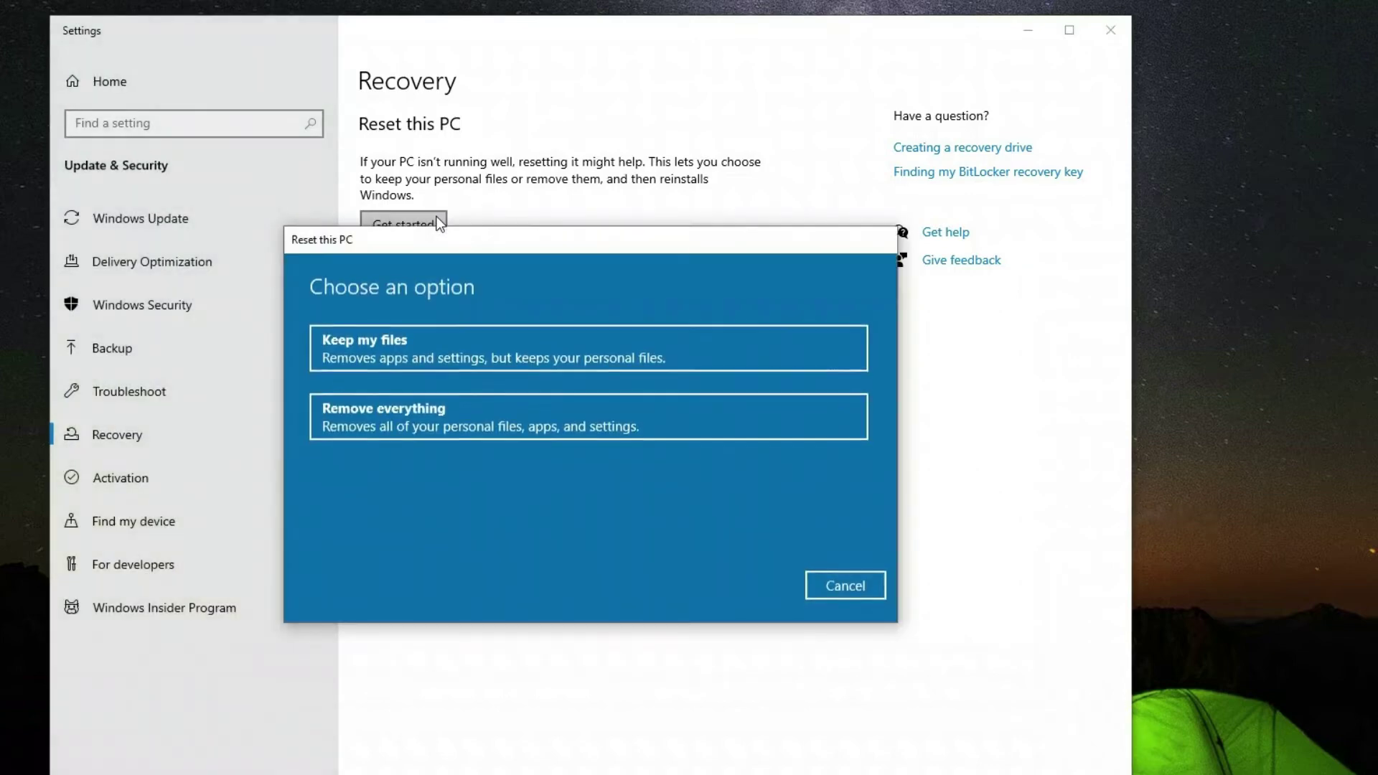
pyautogui.click(363, 419)
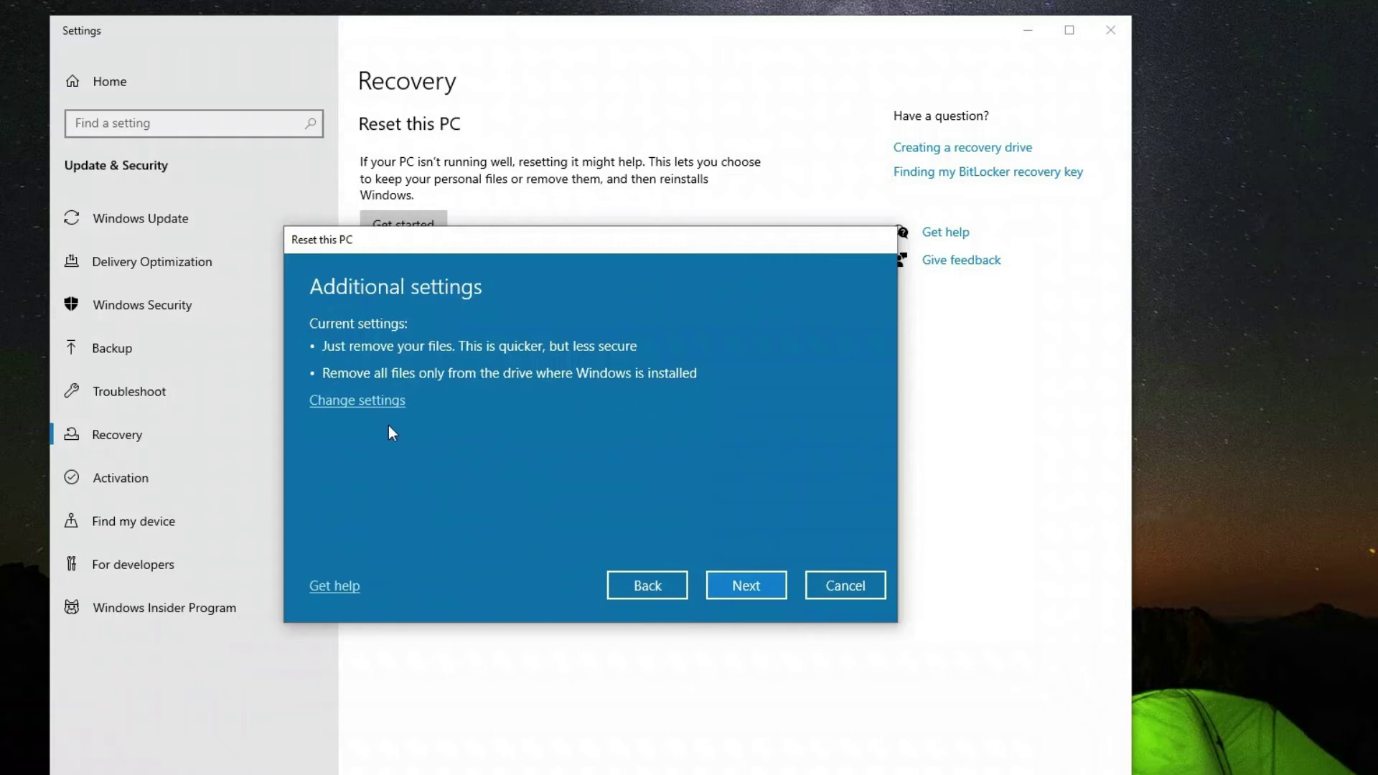
pyautogui.click(355, 399)
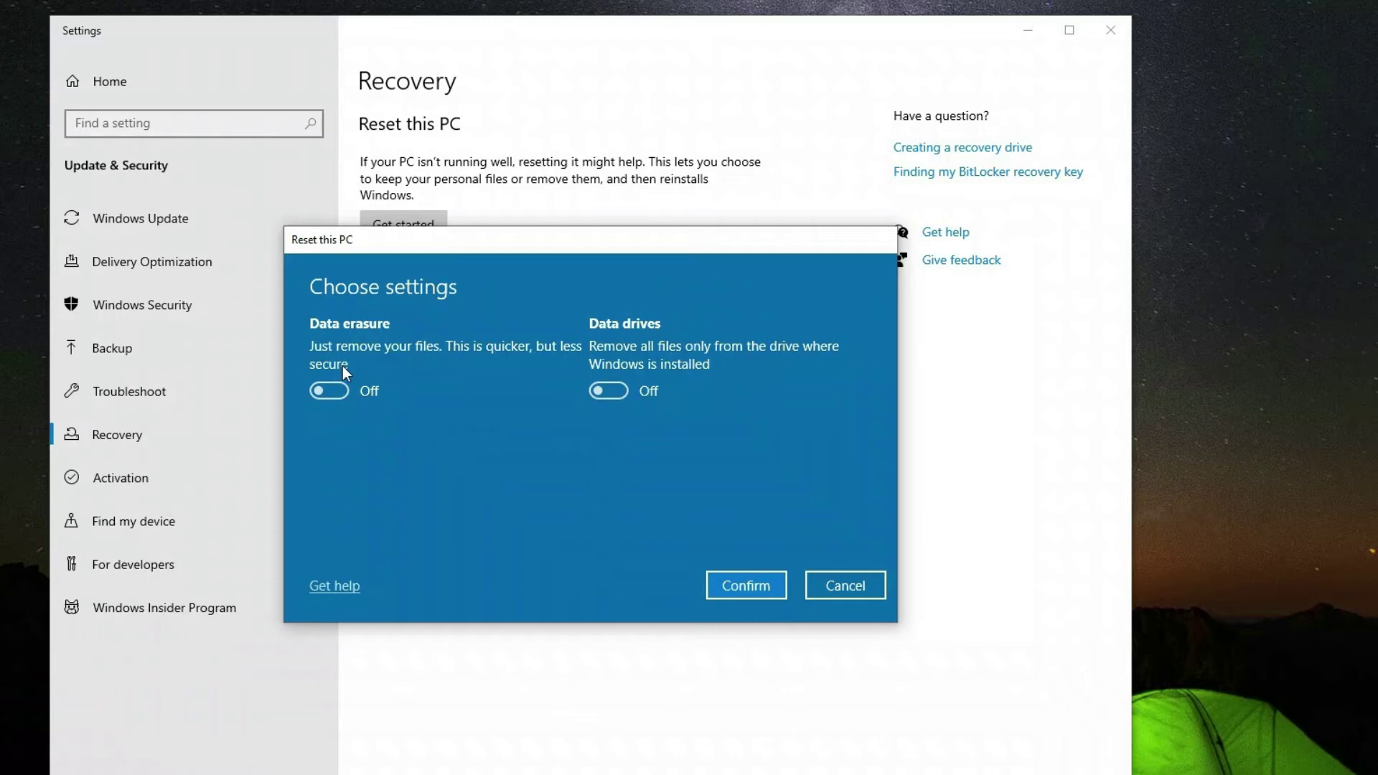
# Switch Data erasure on and off to compare its descriptions, leaving it off
pyautogui.click(337, 394)
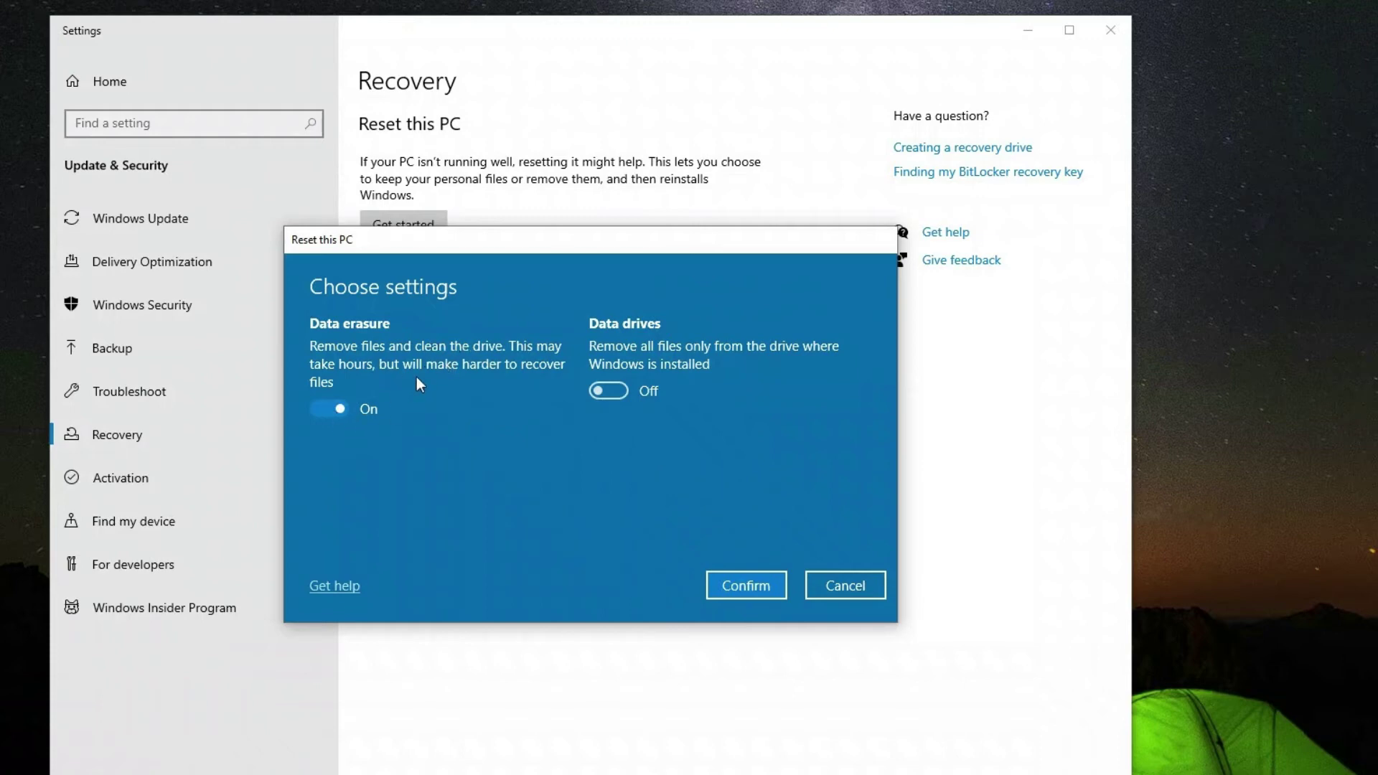
pyautogui.click(331, 408)
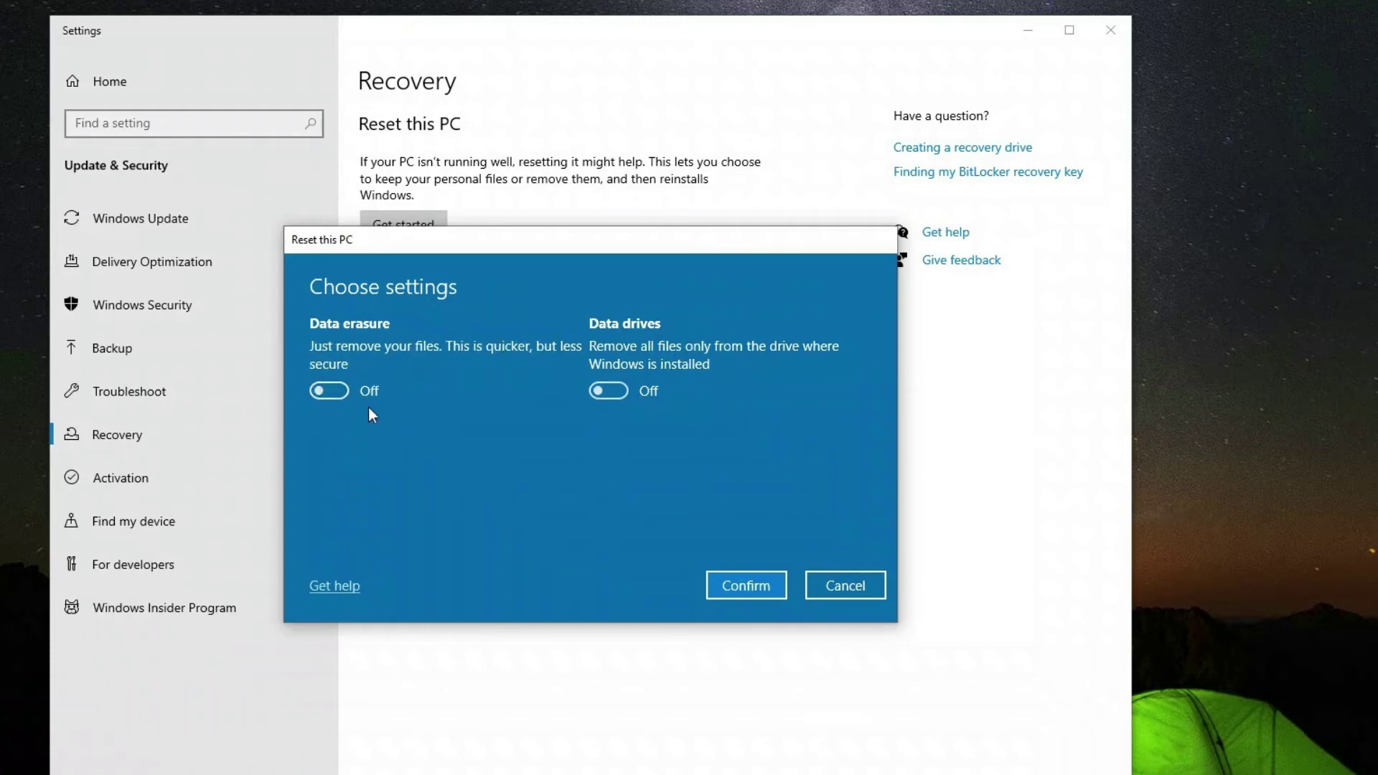
pyautogui.click(344, 392)
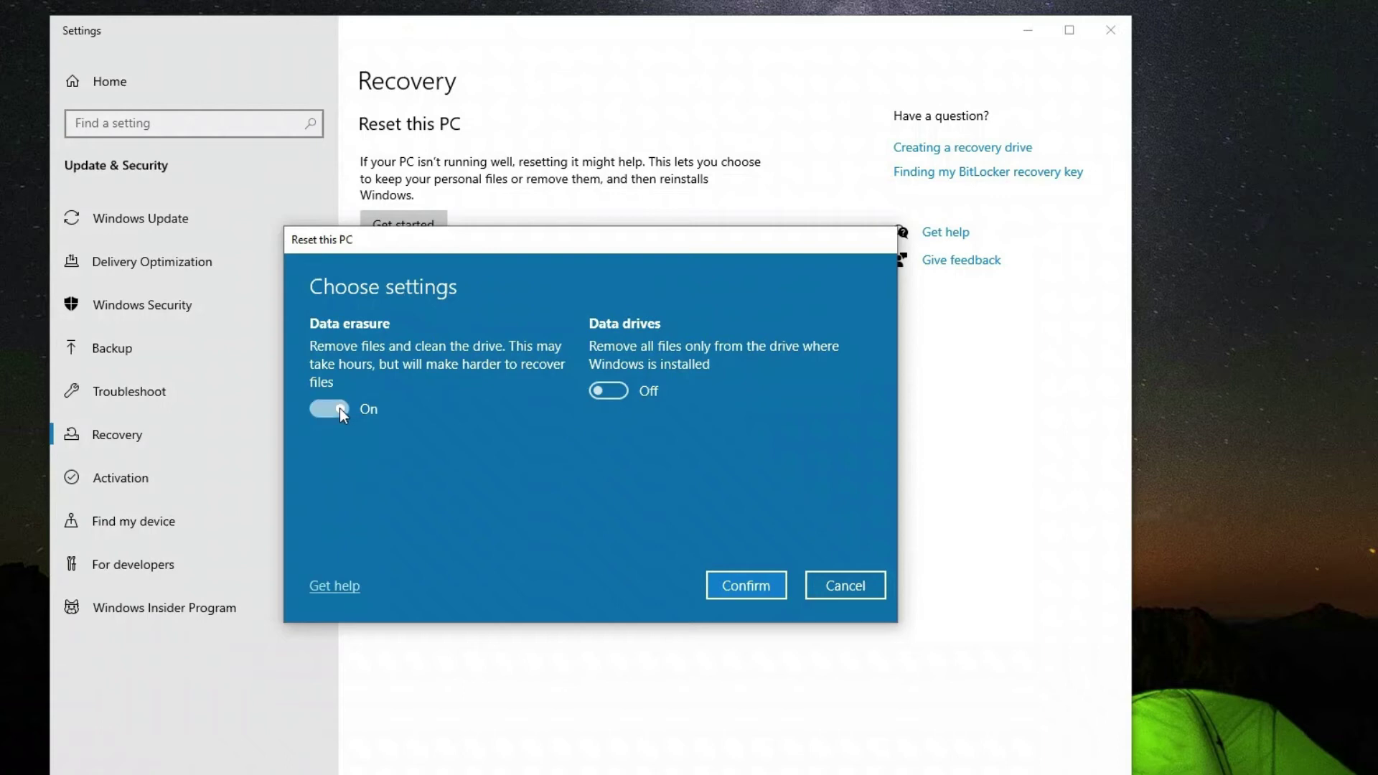
pyautogui.click(339, 407)
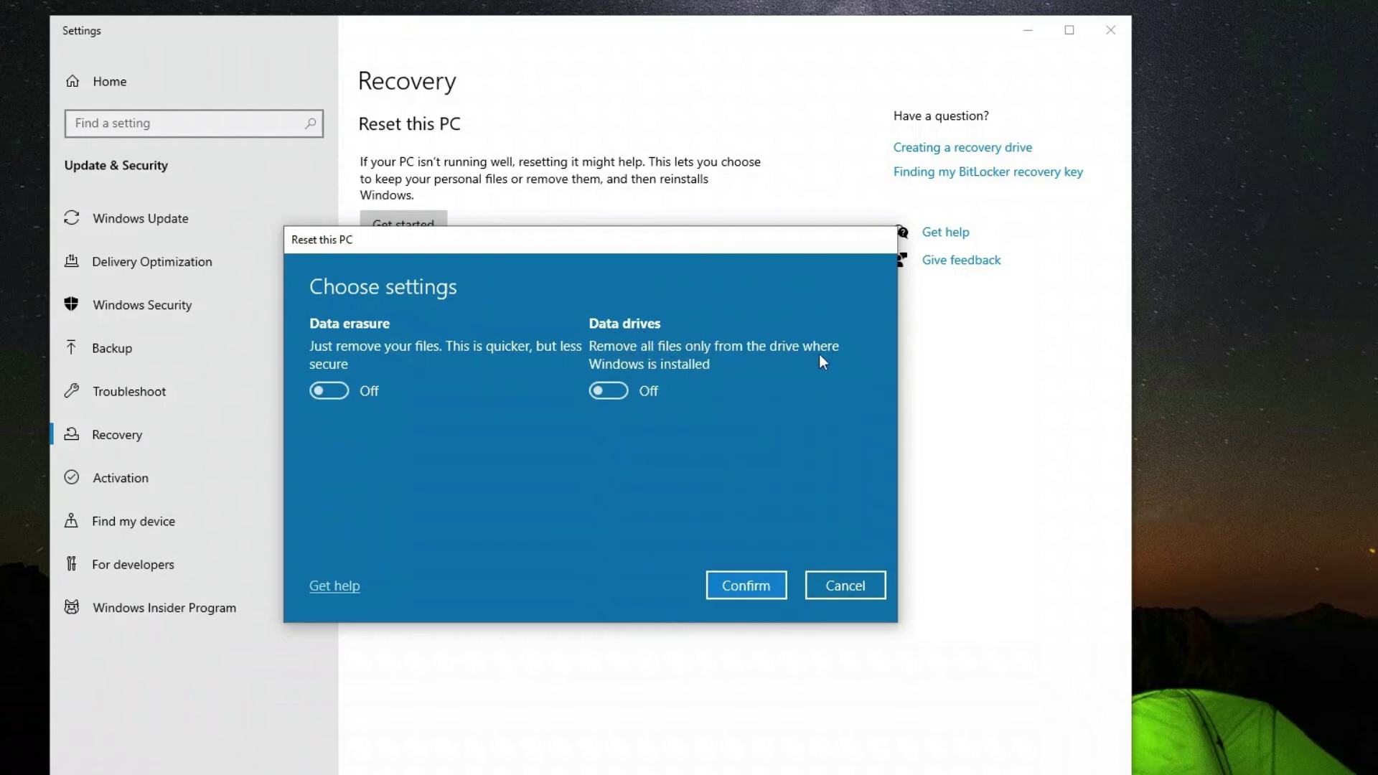
# Turn on Data drives, check the PC's drives in File Explorer, and turn Data drives back off
pyautogui.click(615, 396)
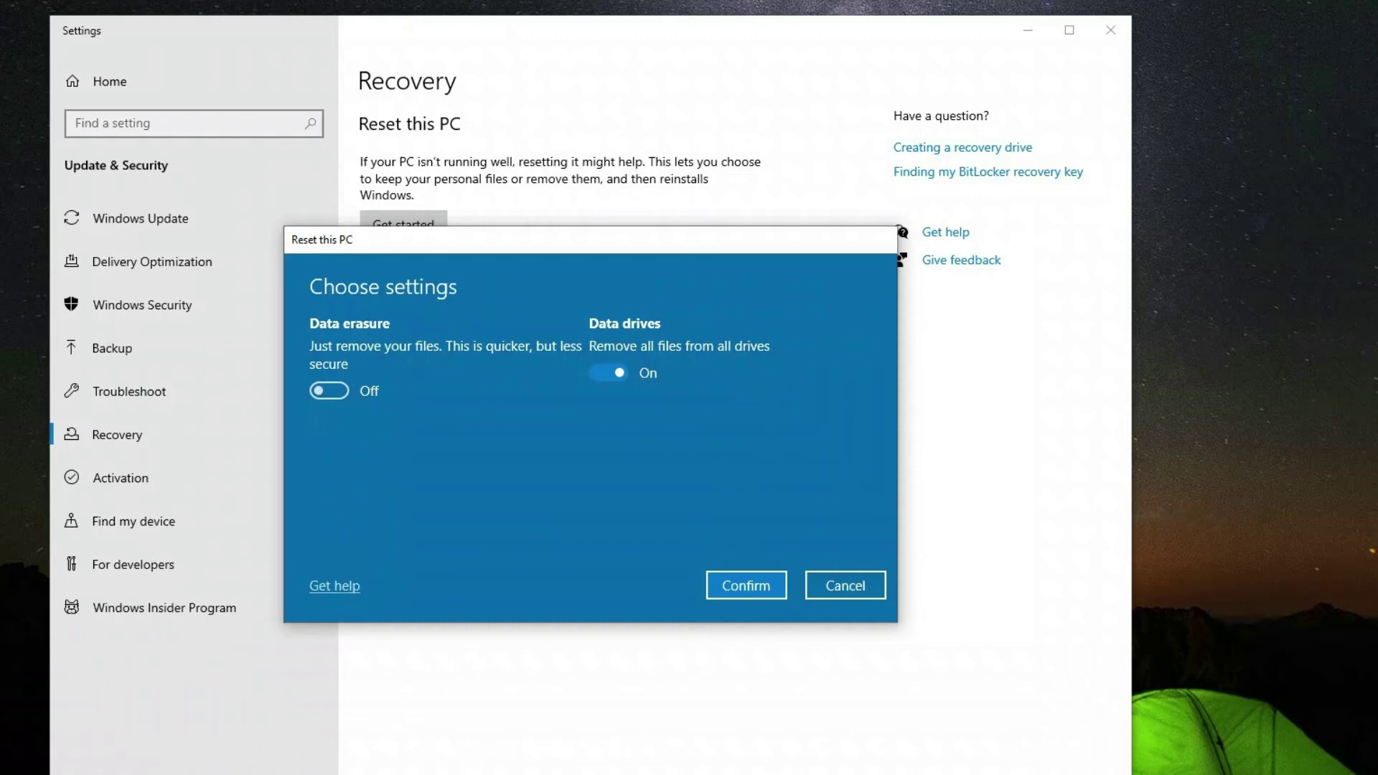
pyautogui.press('super+e')
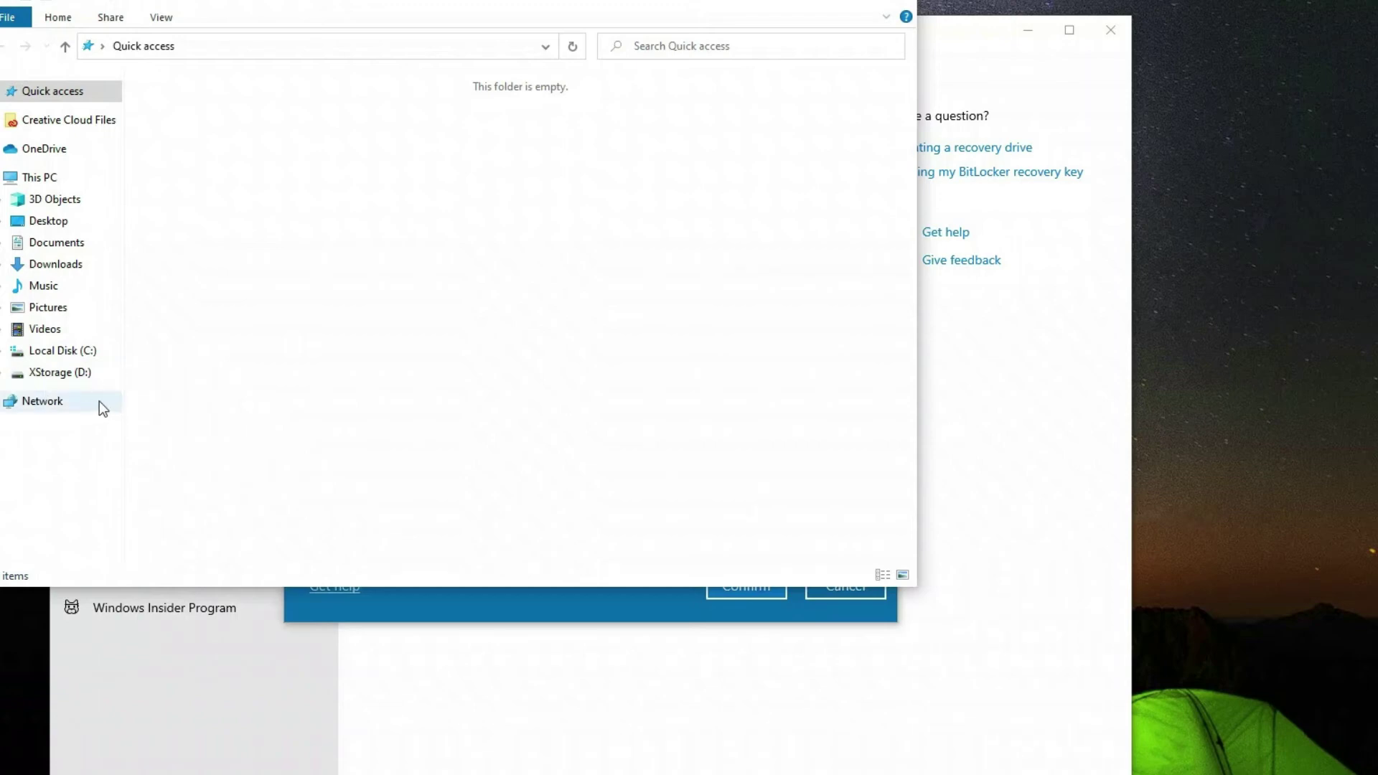
pyautogui.click(417, 609)
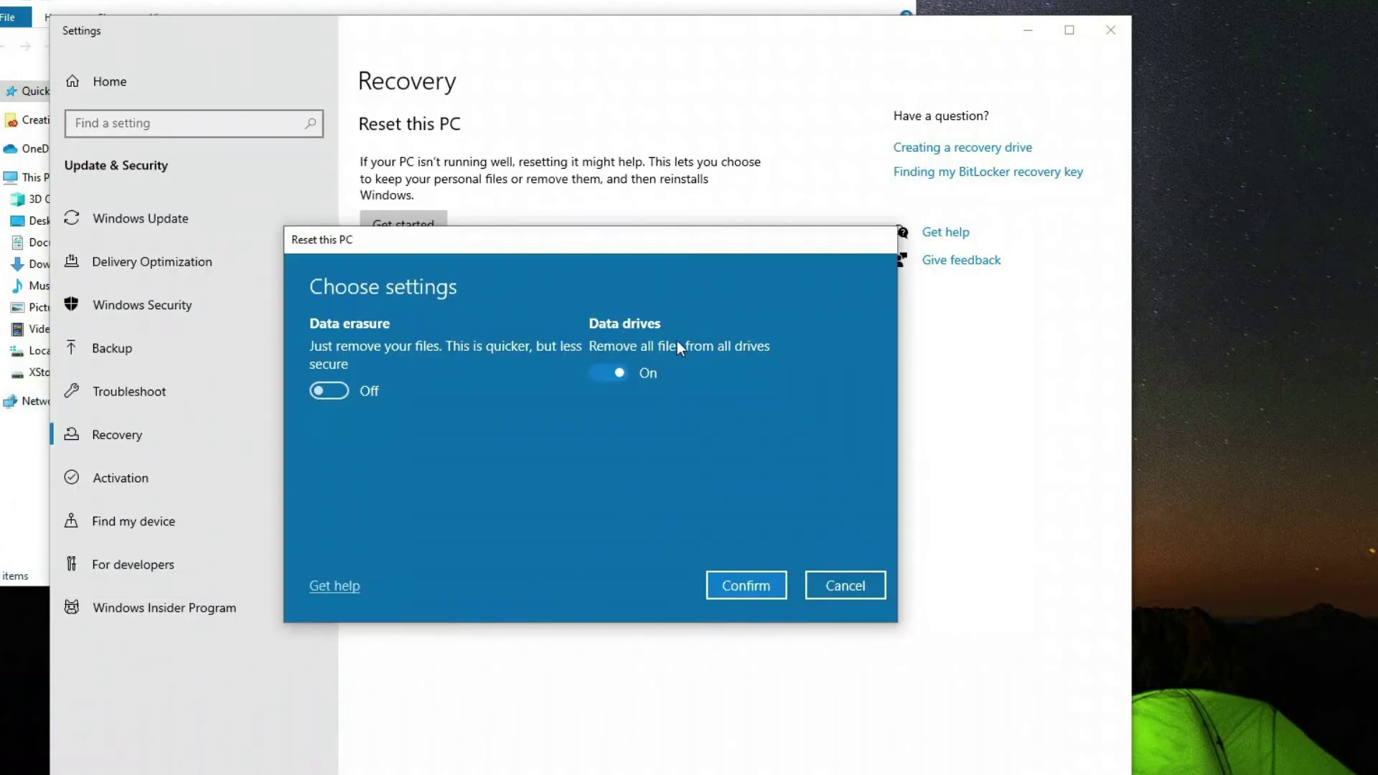
pyautogui.click(615, 379)
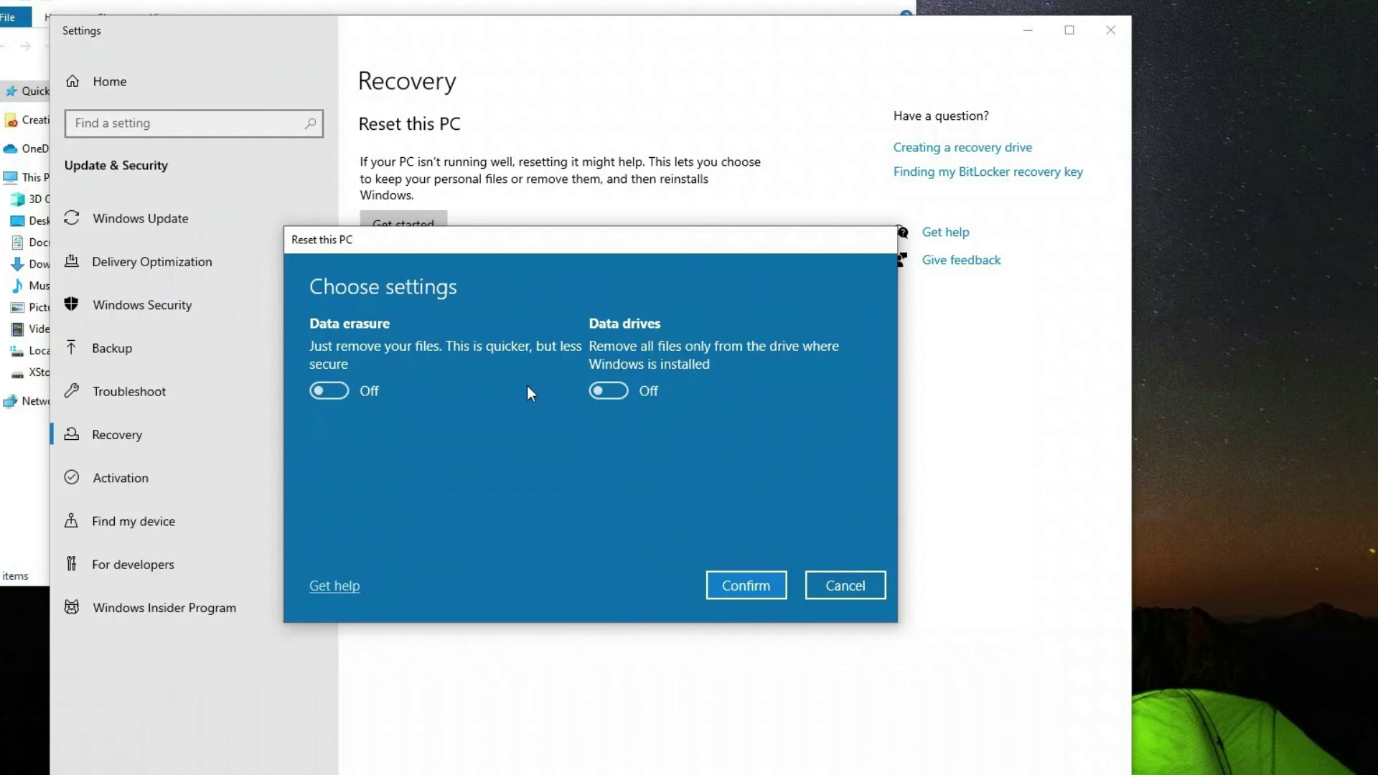
# Compare the drives in File Explorer with the Data drives setting switched off and on, leaving it off
pyautogui.click(22, 515)
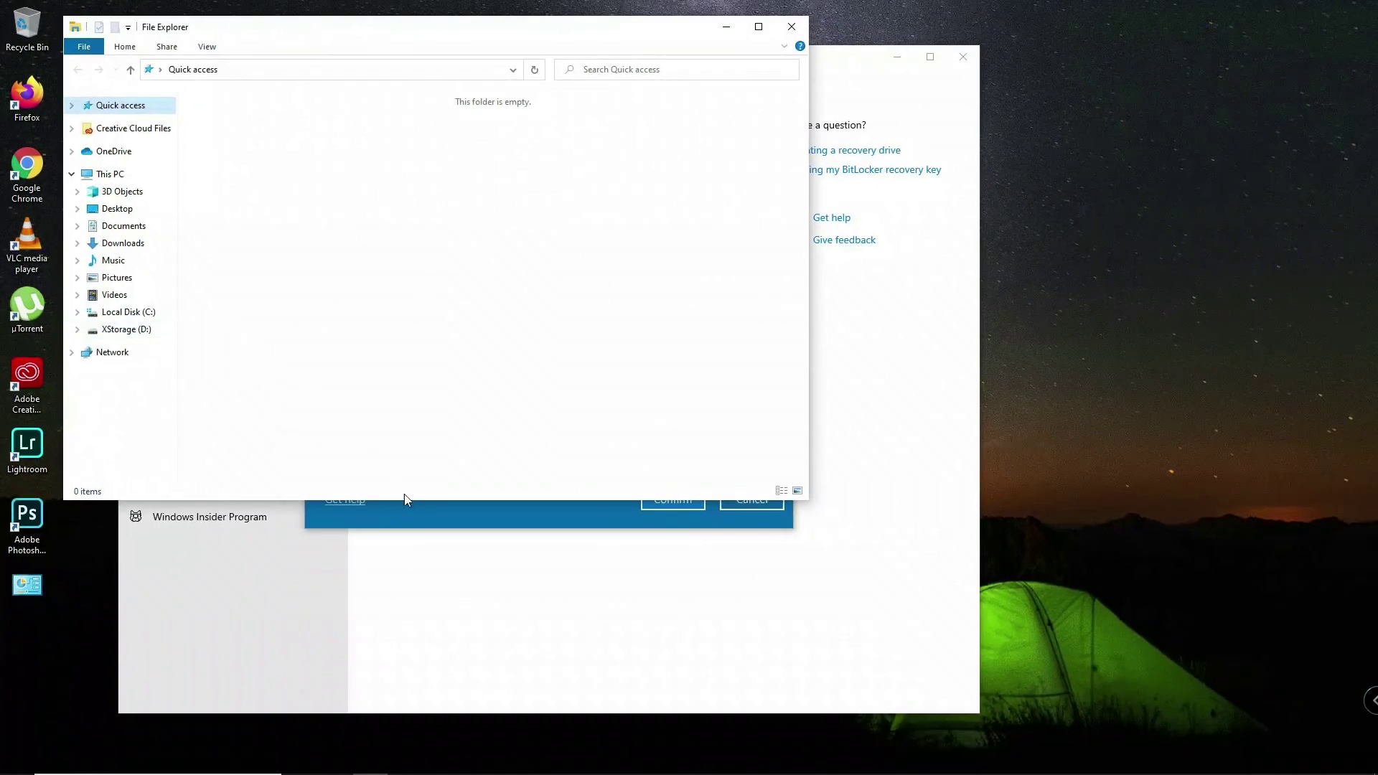
pyautogui.click(437, 516)
pyautogui.click(571, 351)
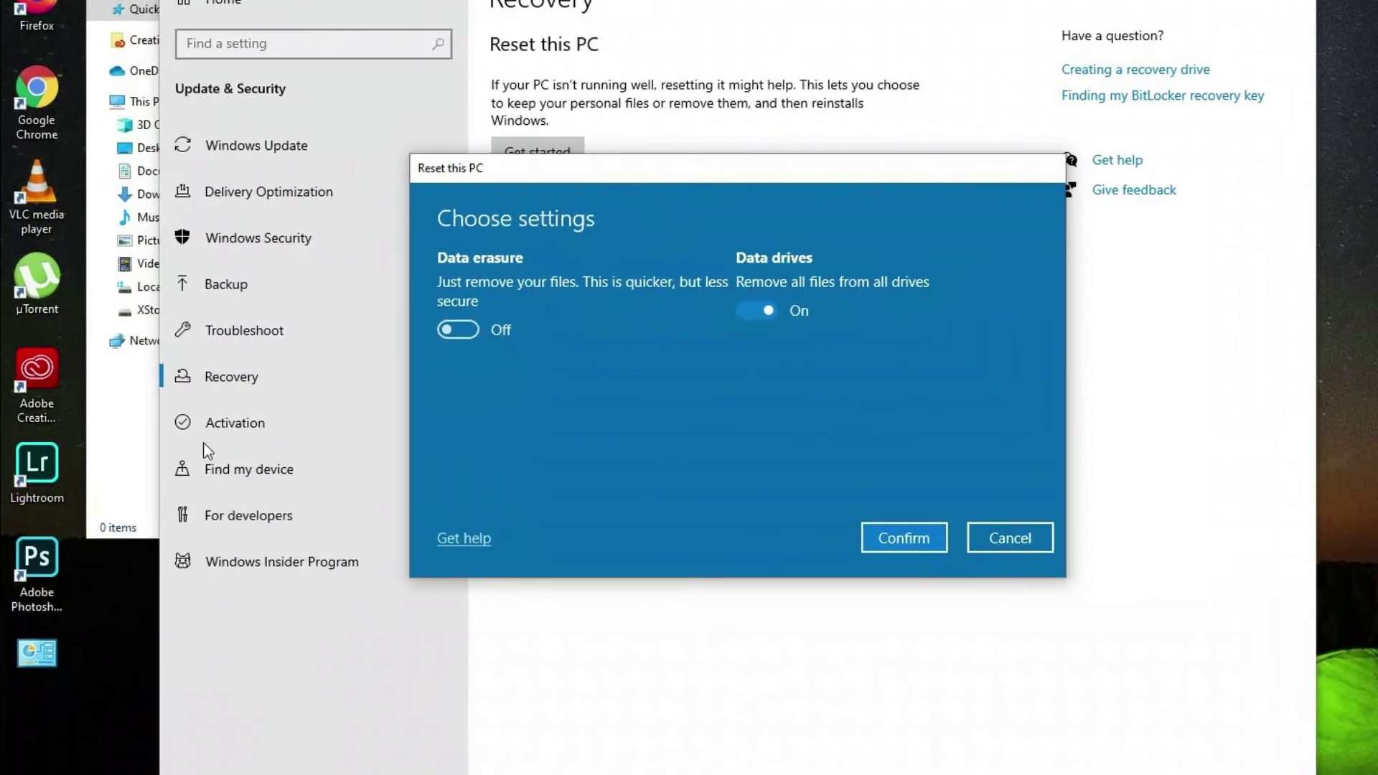
pyautogui.click(96, 432)
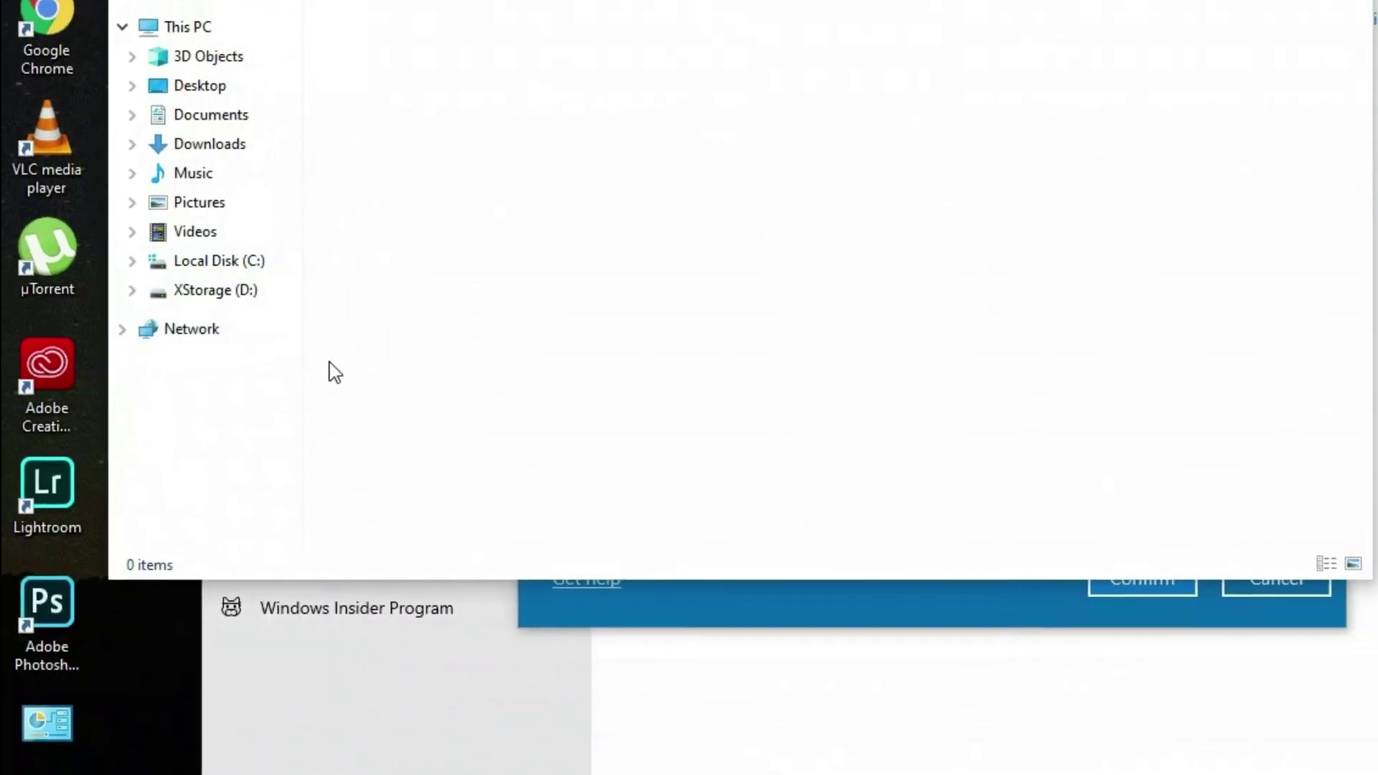
pyautogui.click(741, 610)
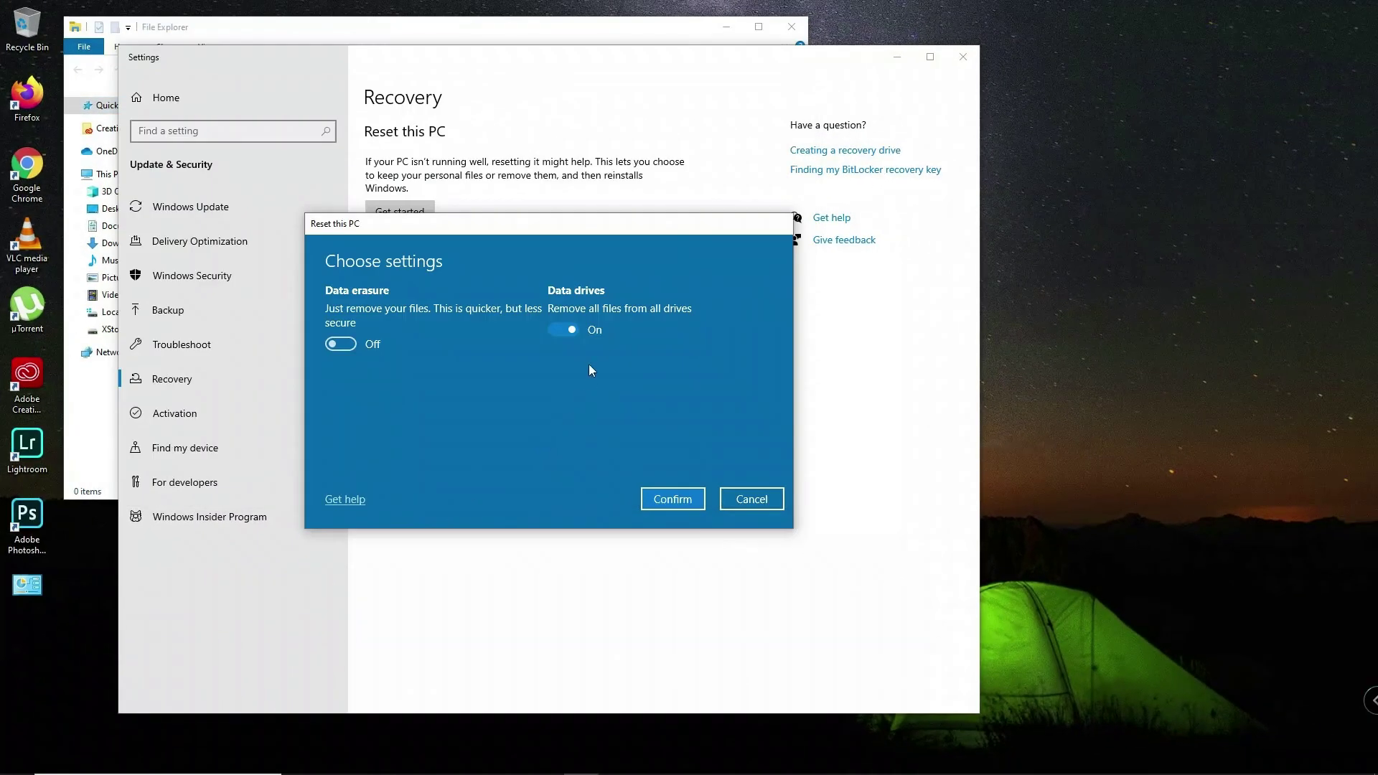
pyautogui.click(572, 329)
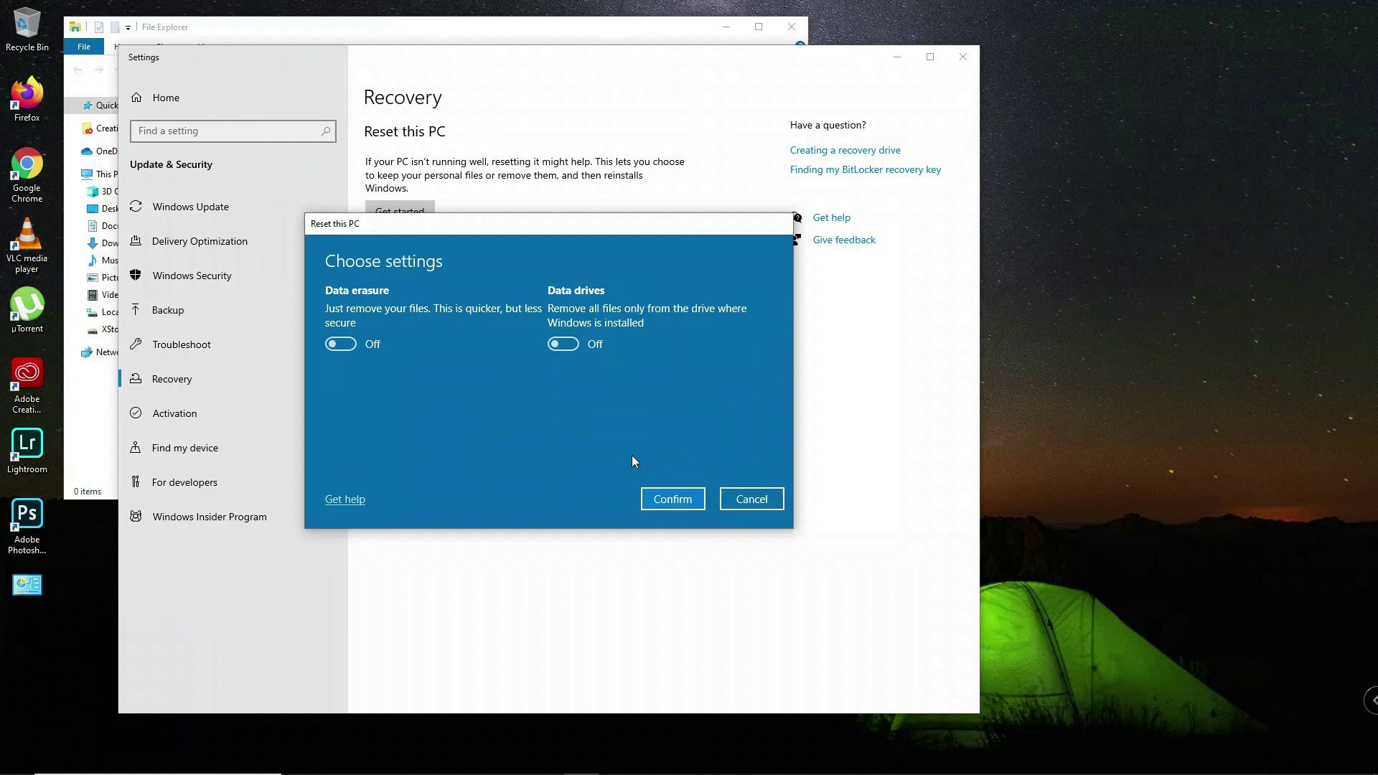
# Confirm the reset settings, review the Remove everything summary, and cancel before resetting
pyautogui.click(681, 502)
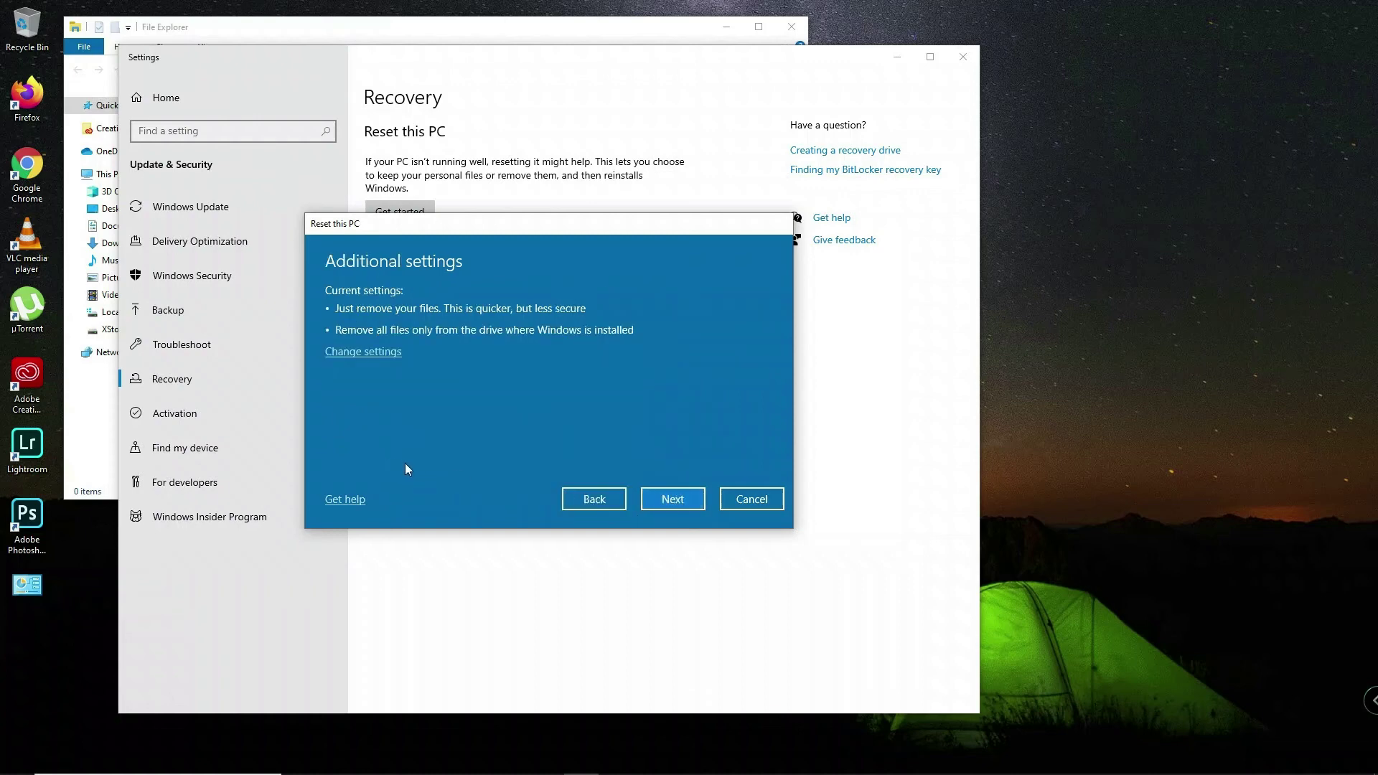
pyautogui.click(673, 498)
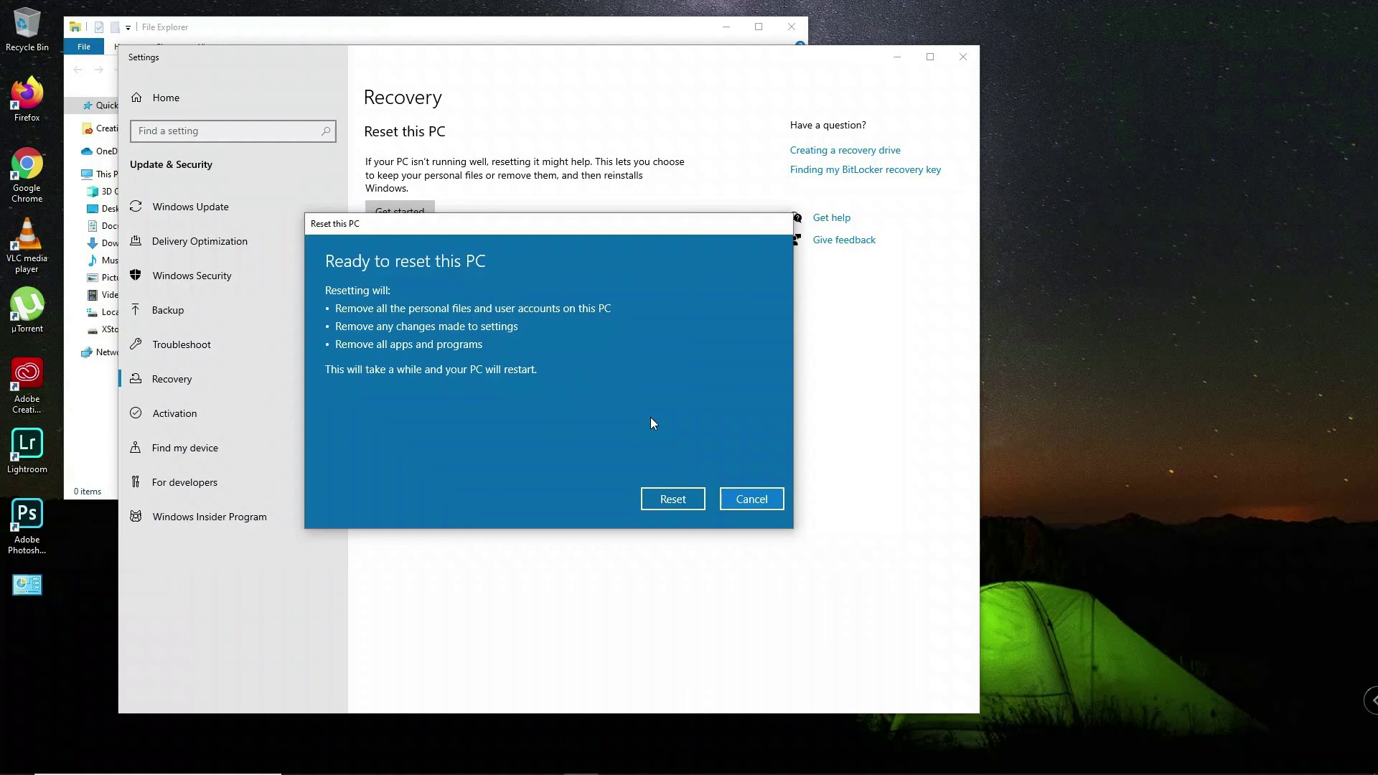
pyautogui.click(762, 501)
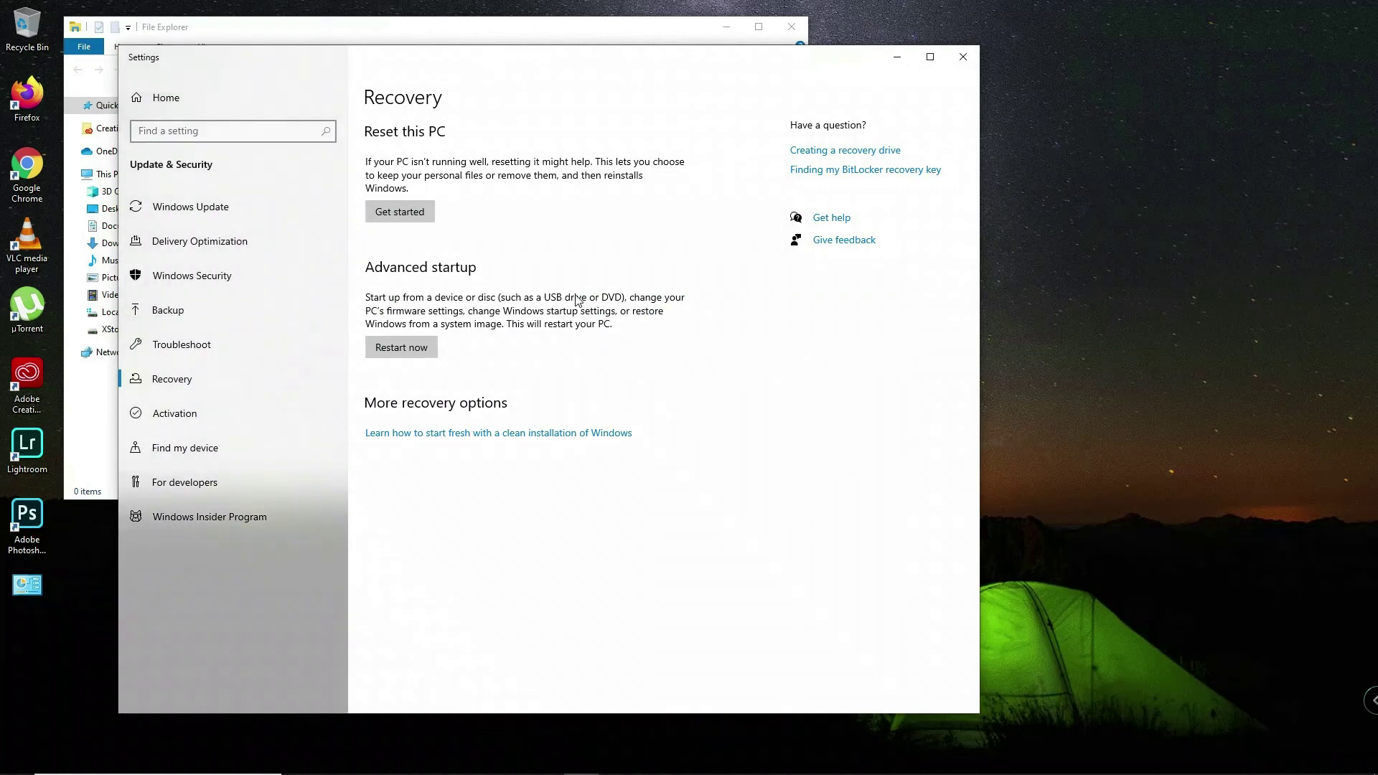
# Review the two reset options, cancel, and open the Fresh start page in Windows Security for a clean installation
pyautogui.click(377, 214)
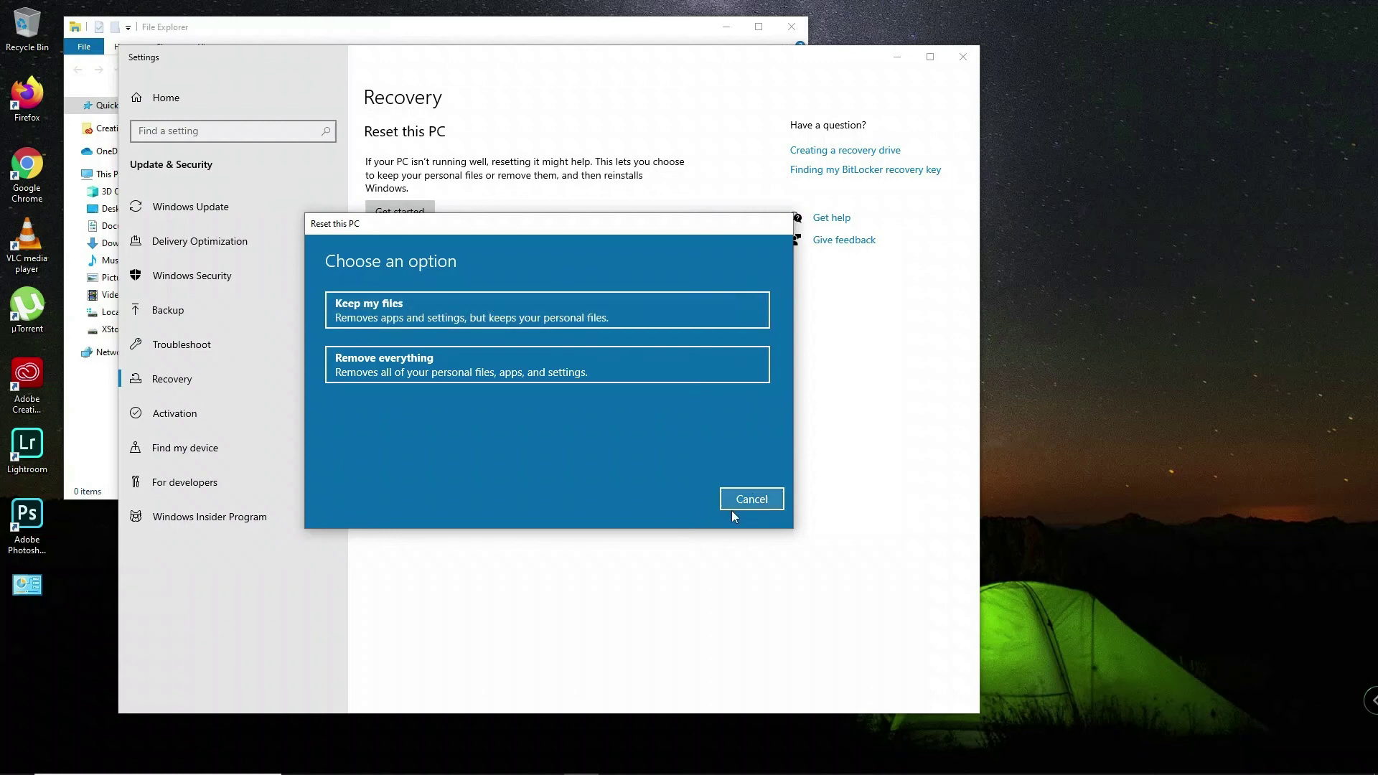
pyautogui.click(755, 501)
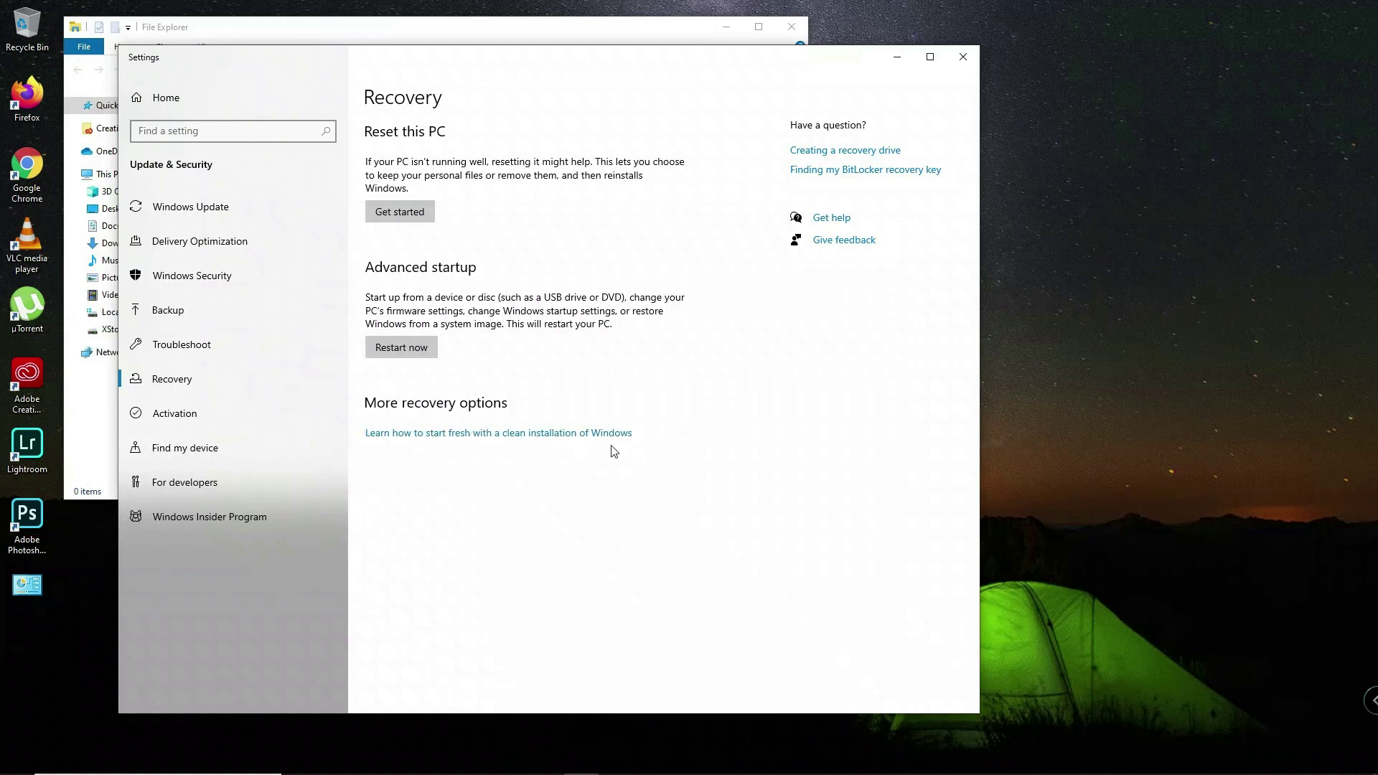
pyautogui.click(468, 436)
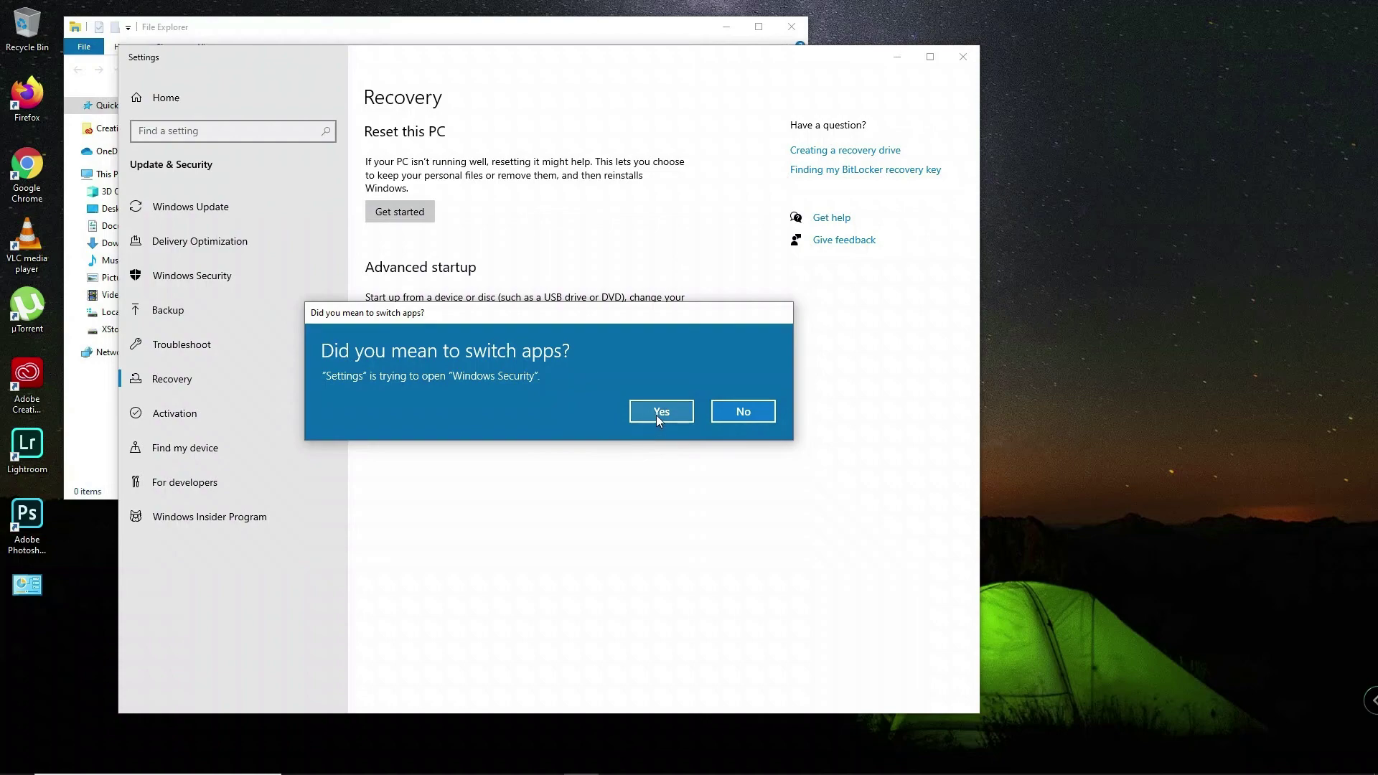
pyautogui.click(659, 411)
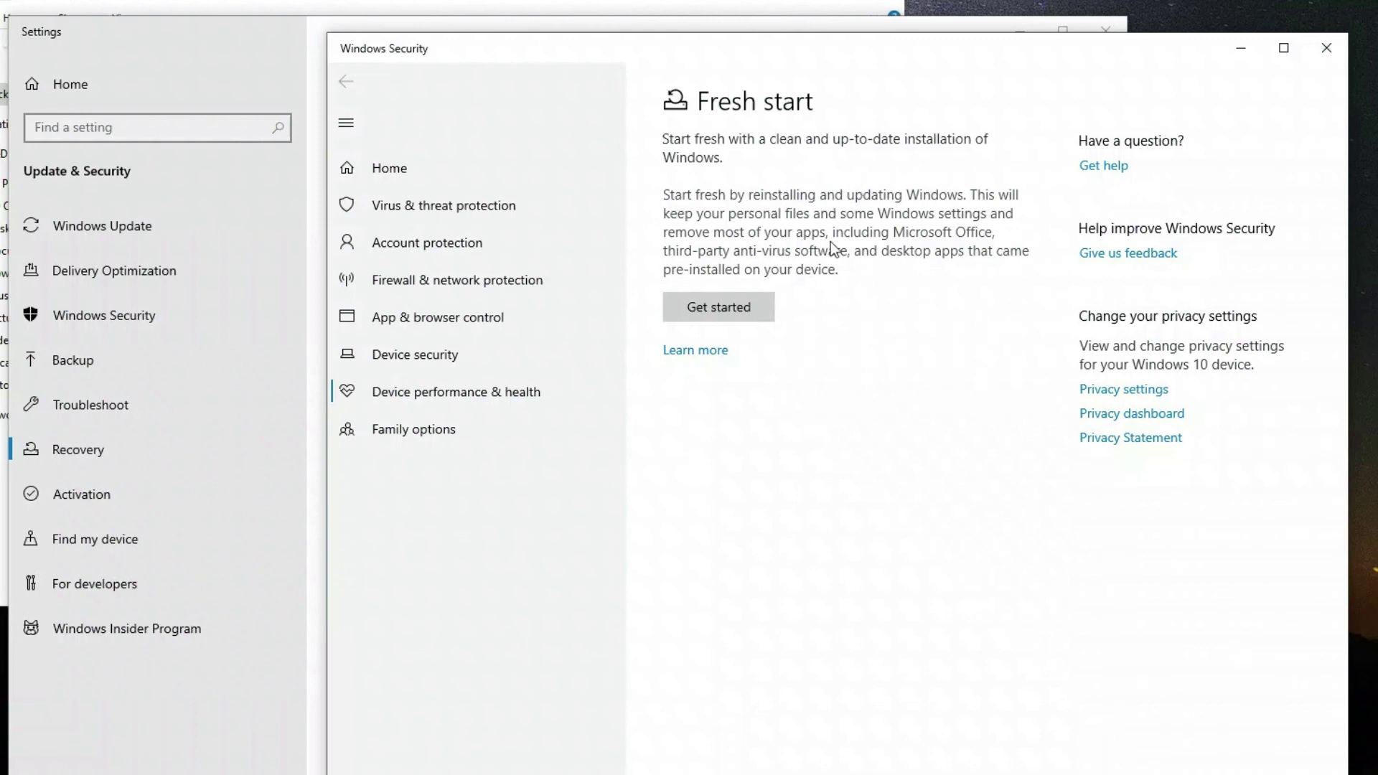
# Walk through Fresh start to its final confirmation, reviewing the list of apps to be removed, and cancel without starting
pyautogui.click(732, 308)
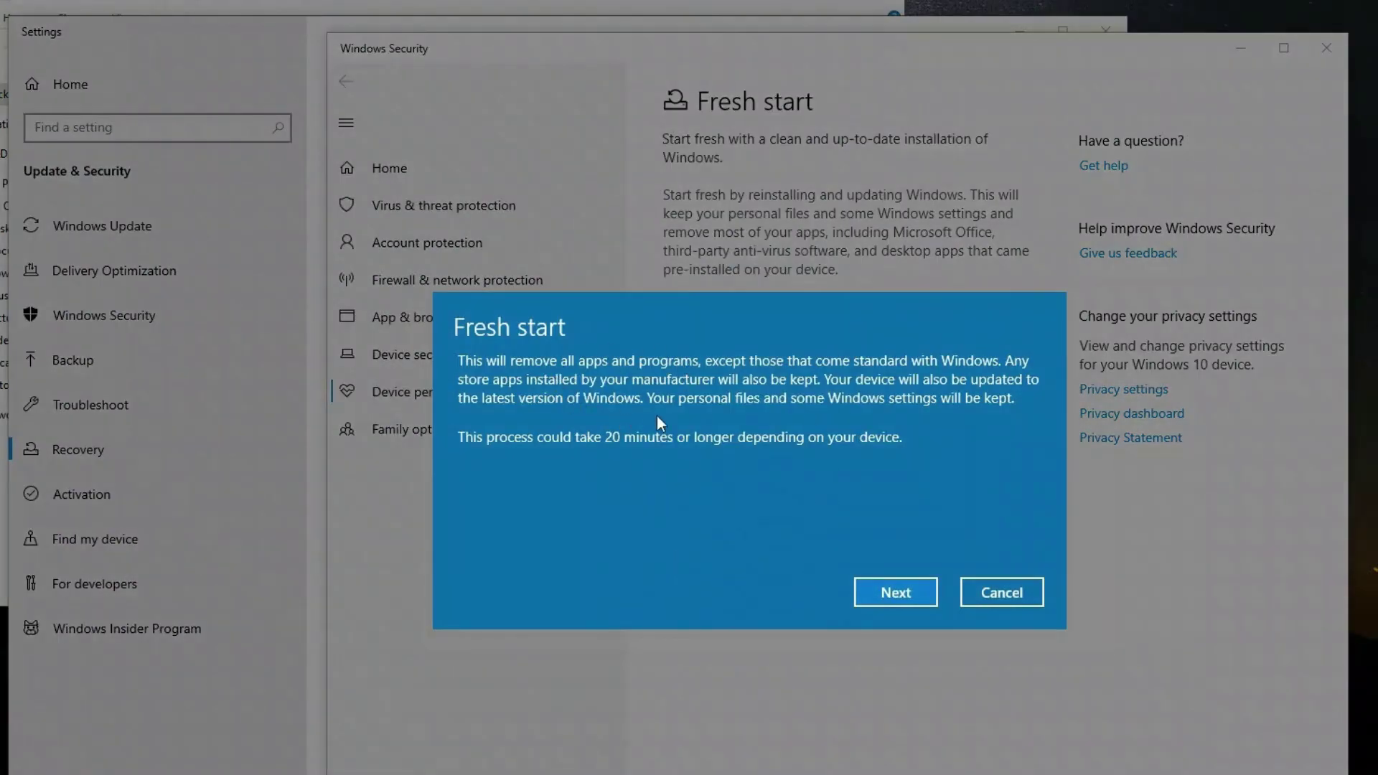
pyautogui.click(890, 593)
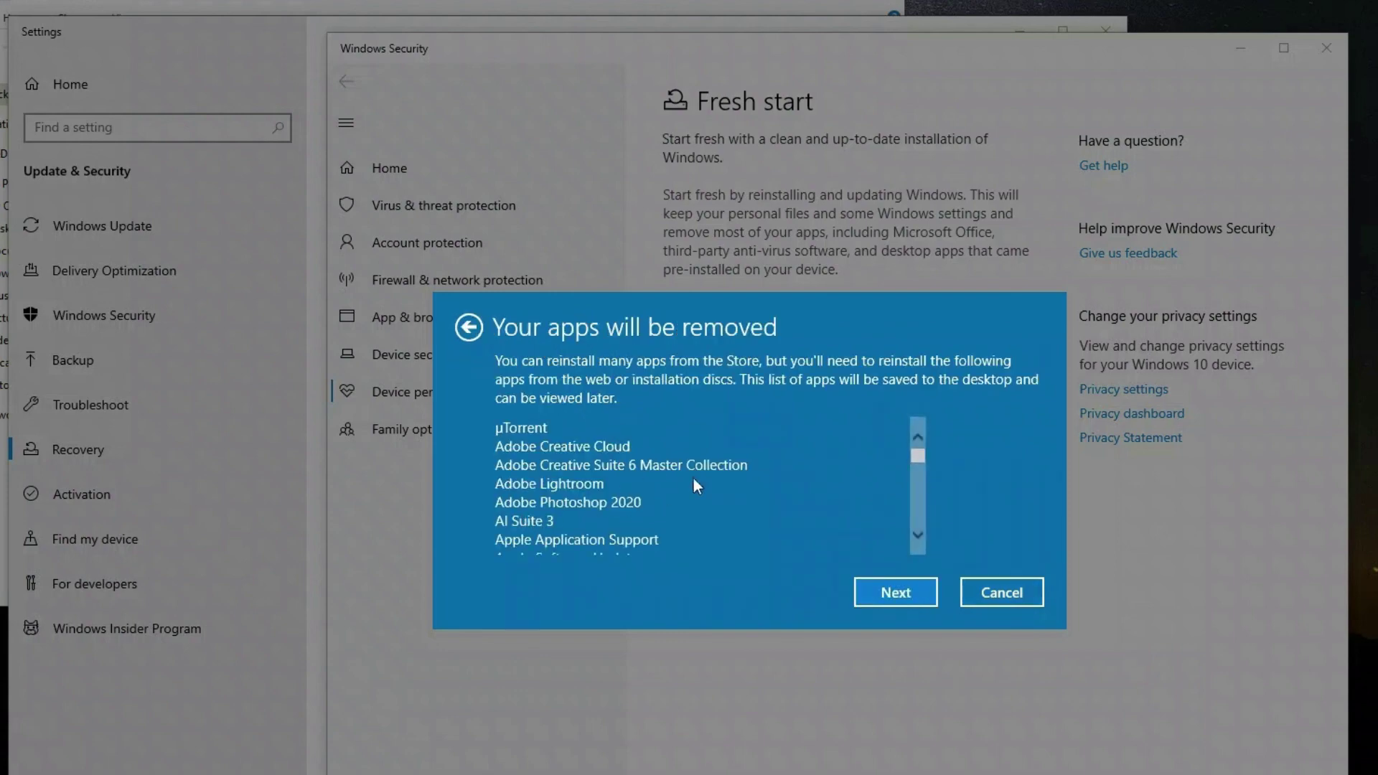
pyautogui.scroll(-2, 720, 463)
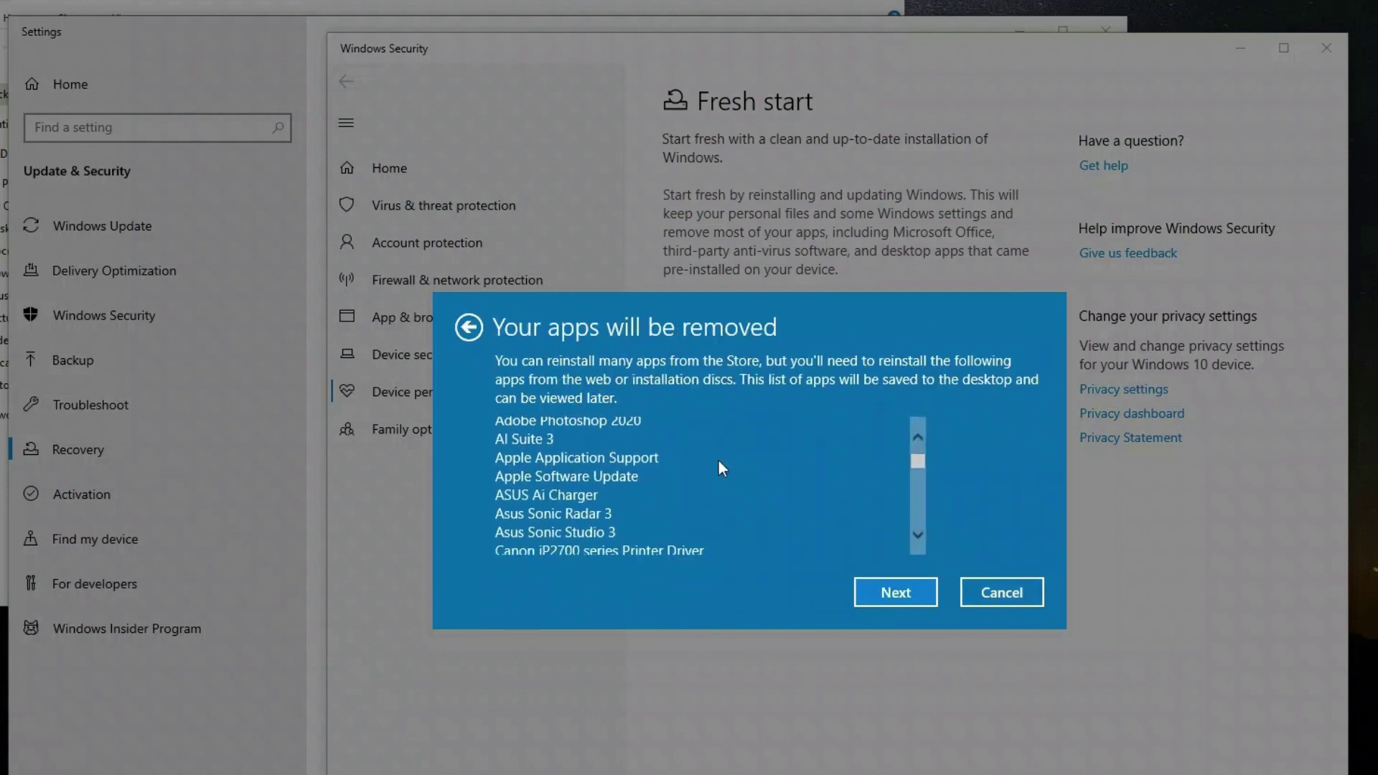
pyautogui.scroll(-1, 718, 461)
pyautogui.scroll(-1, 586, 471)
pyautogui.scroll(3, 648, 467)
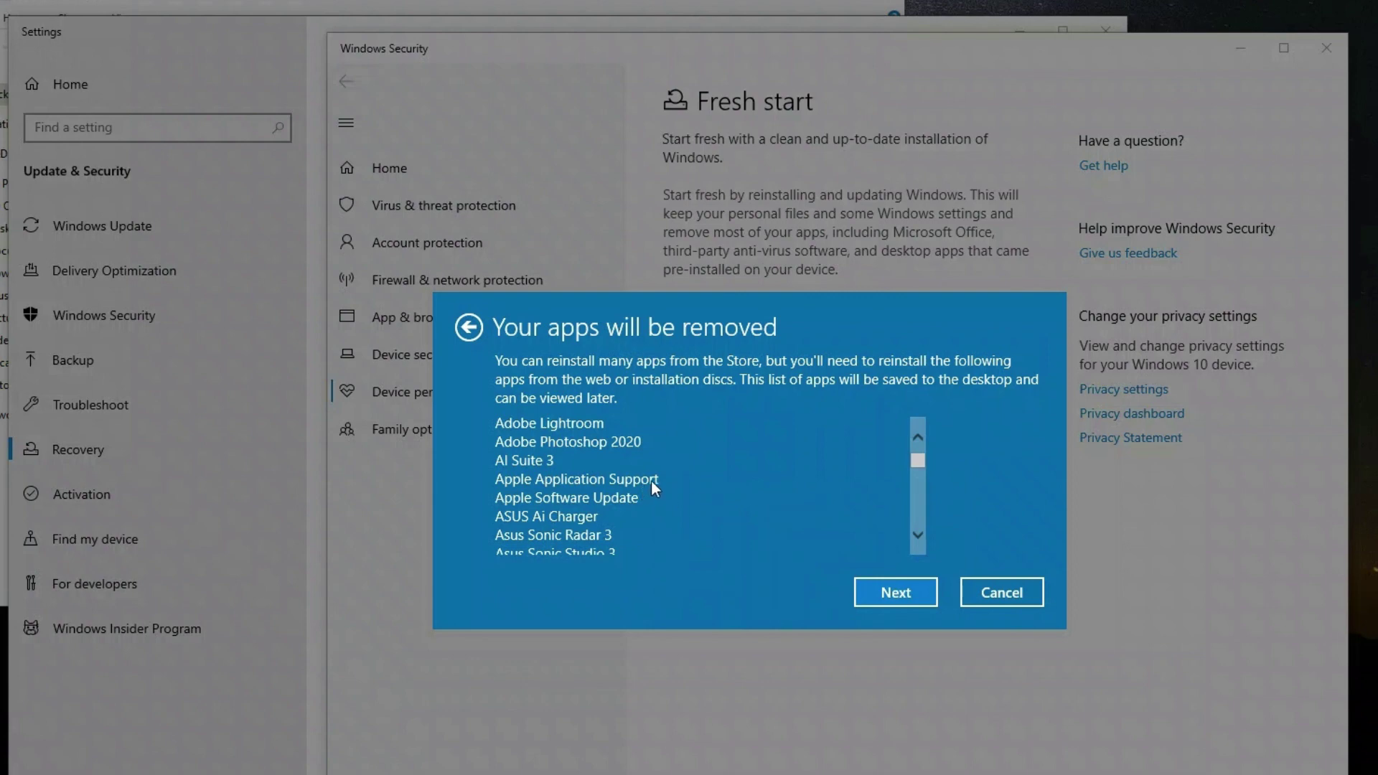
pyautogui.click(904, 600)
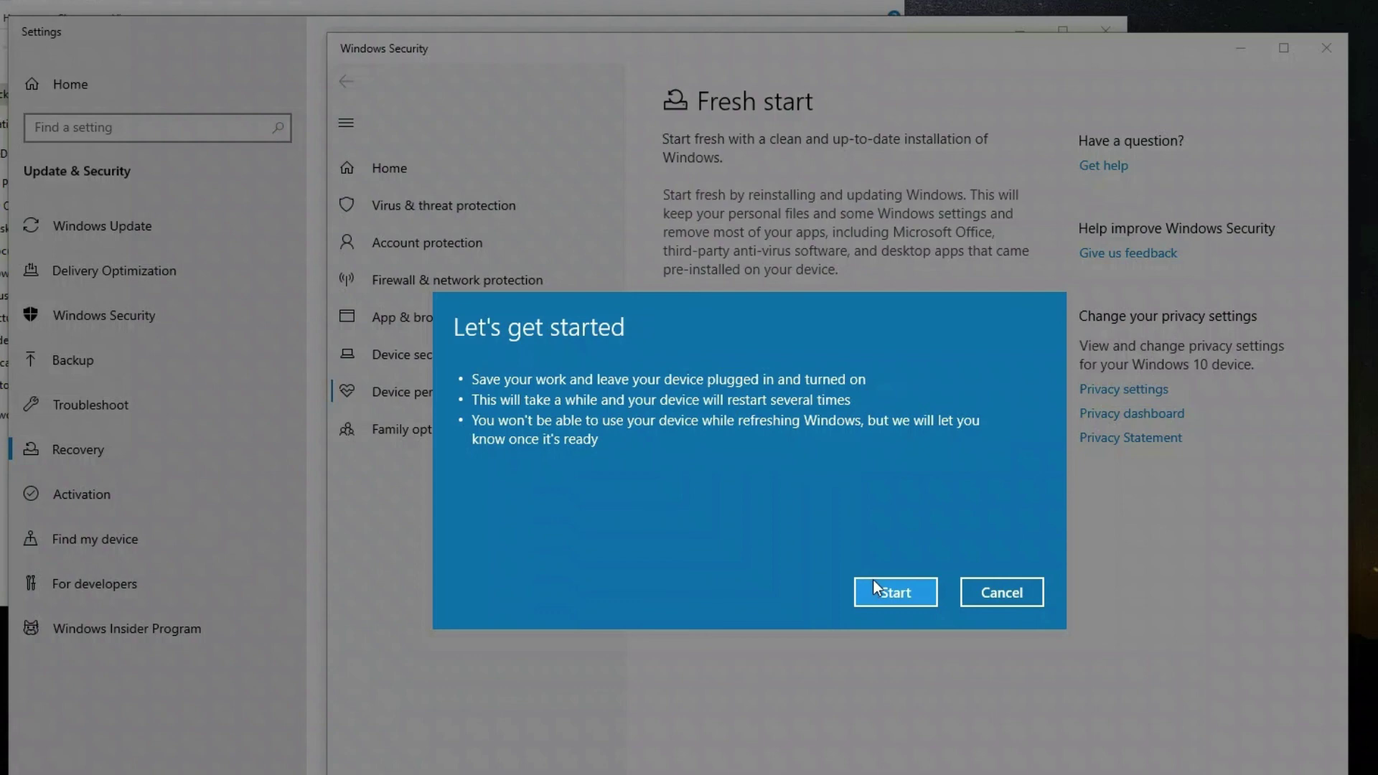
pyautogui.click(1005, 593)
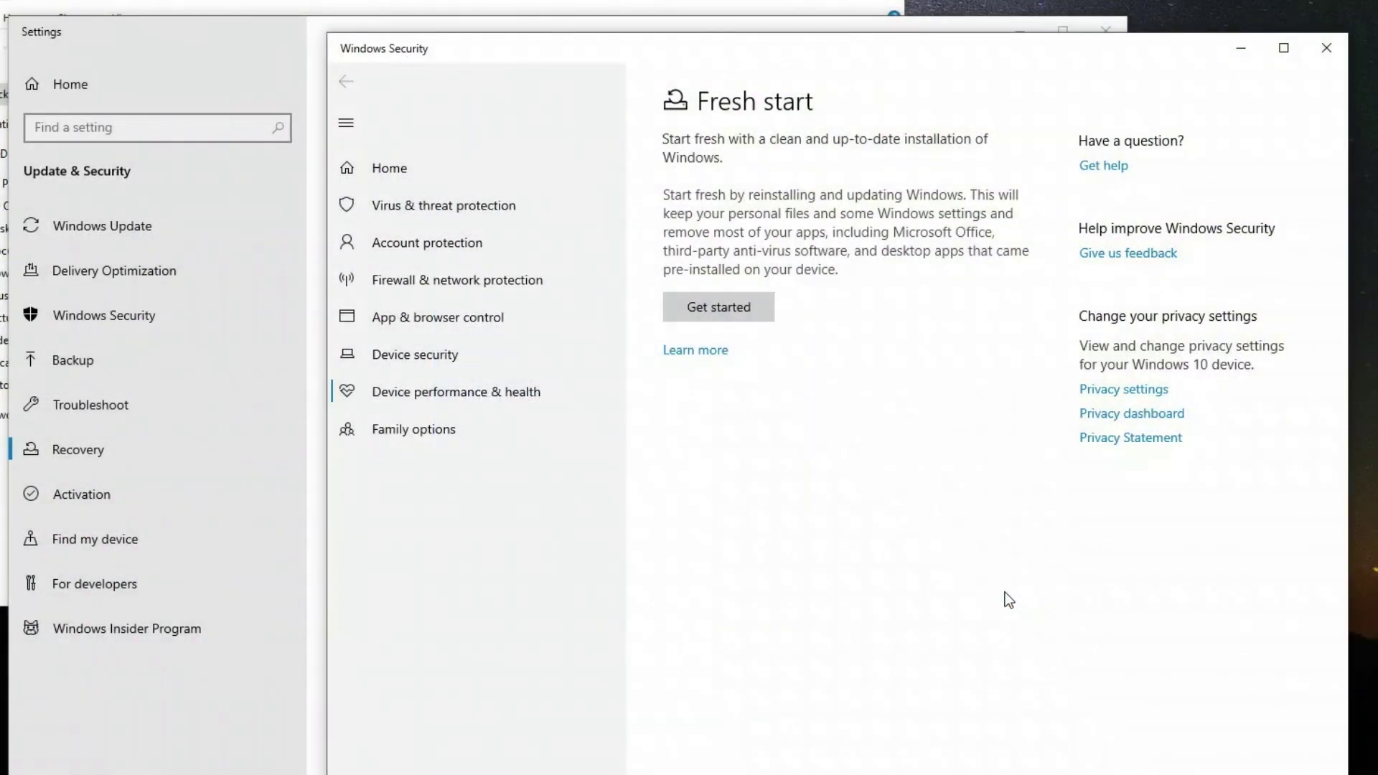